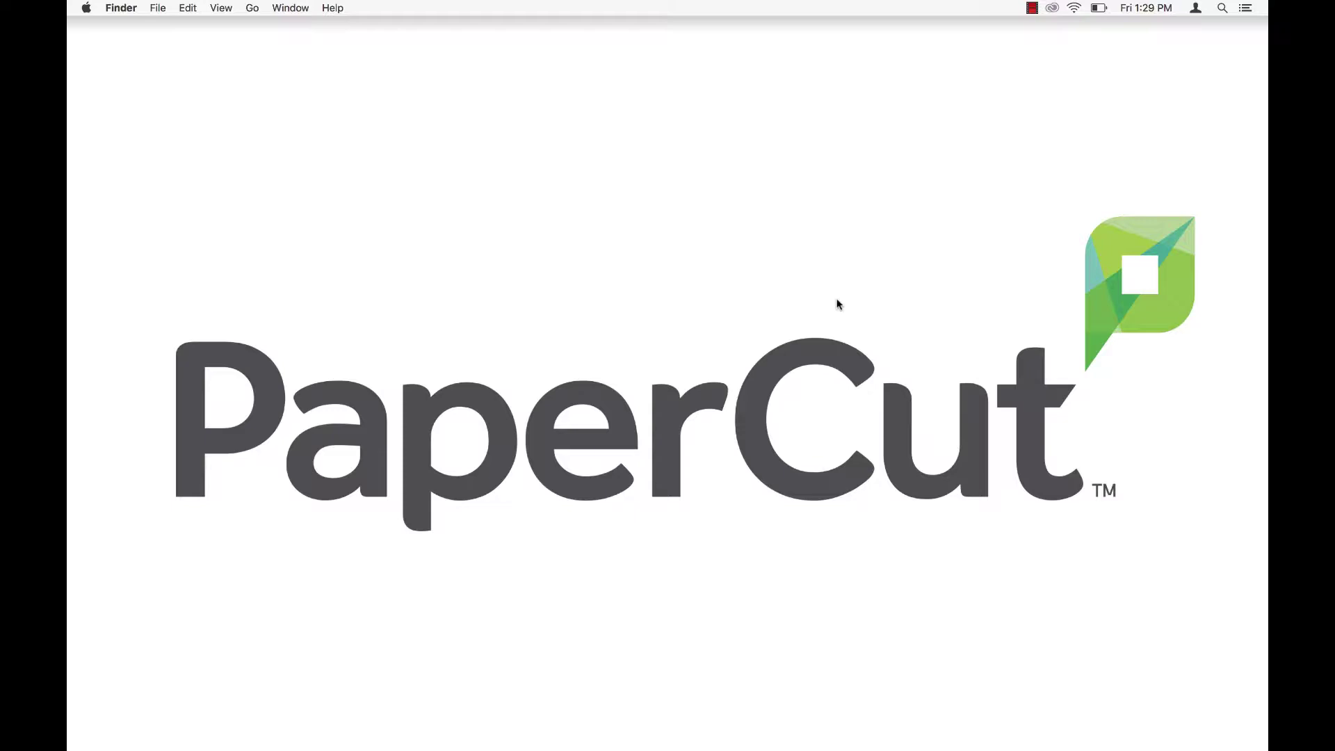
Step: Open Users & Groups in System Preferences and unlock it with the admin password
left_click(919, 723)
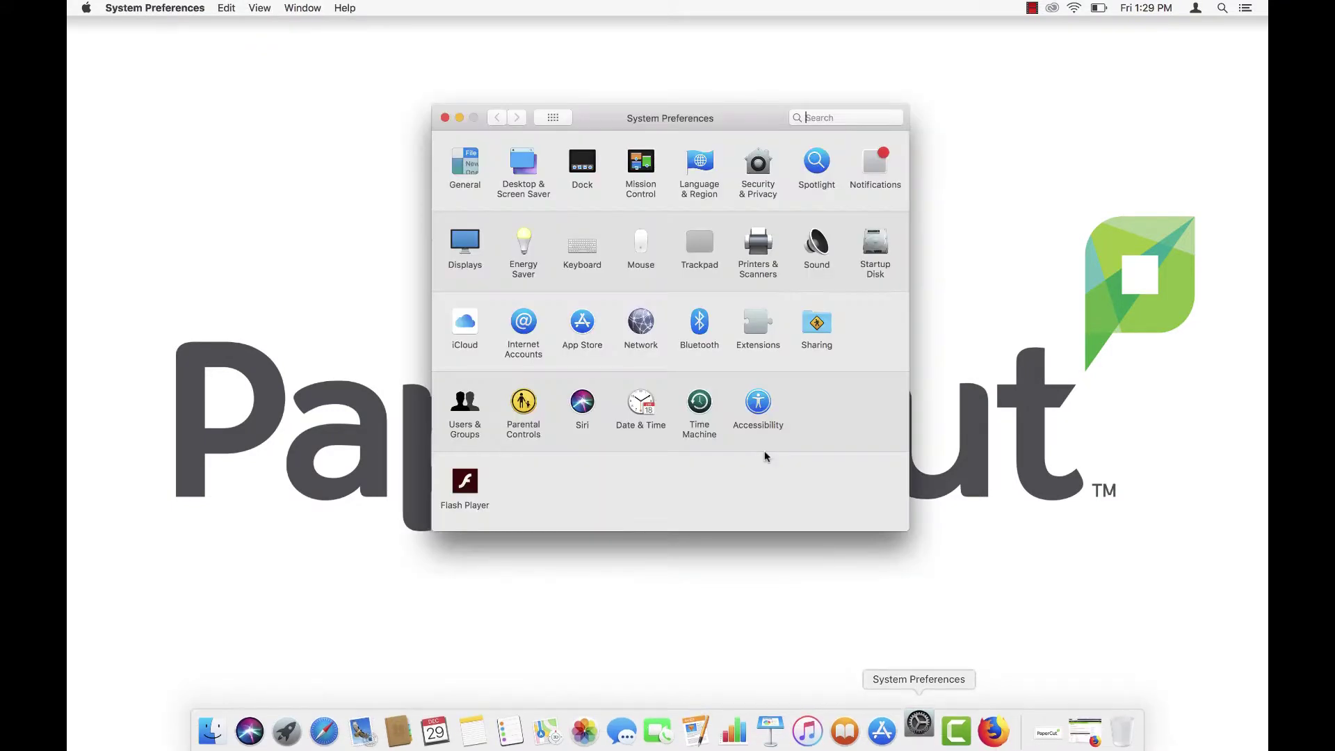
left_click(467, 399)
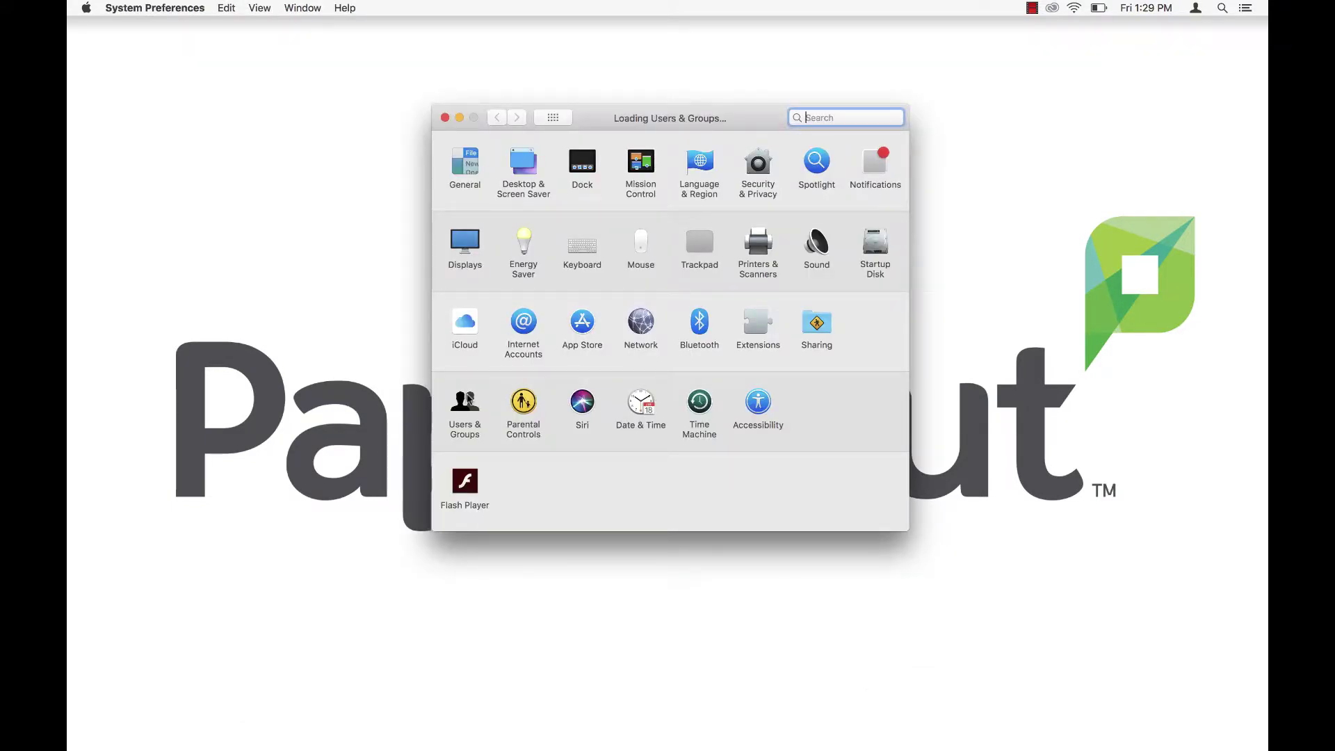
left_click(458, 430)
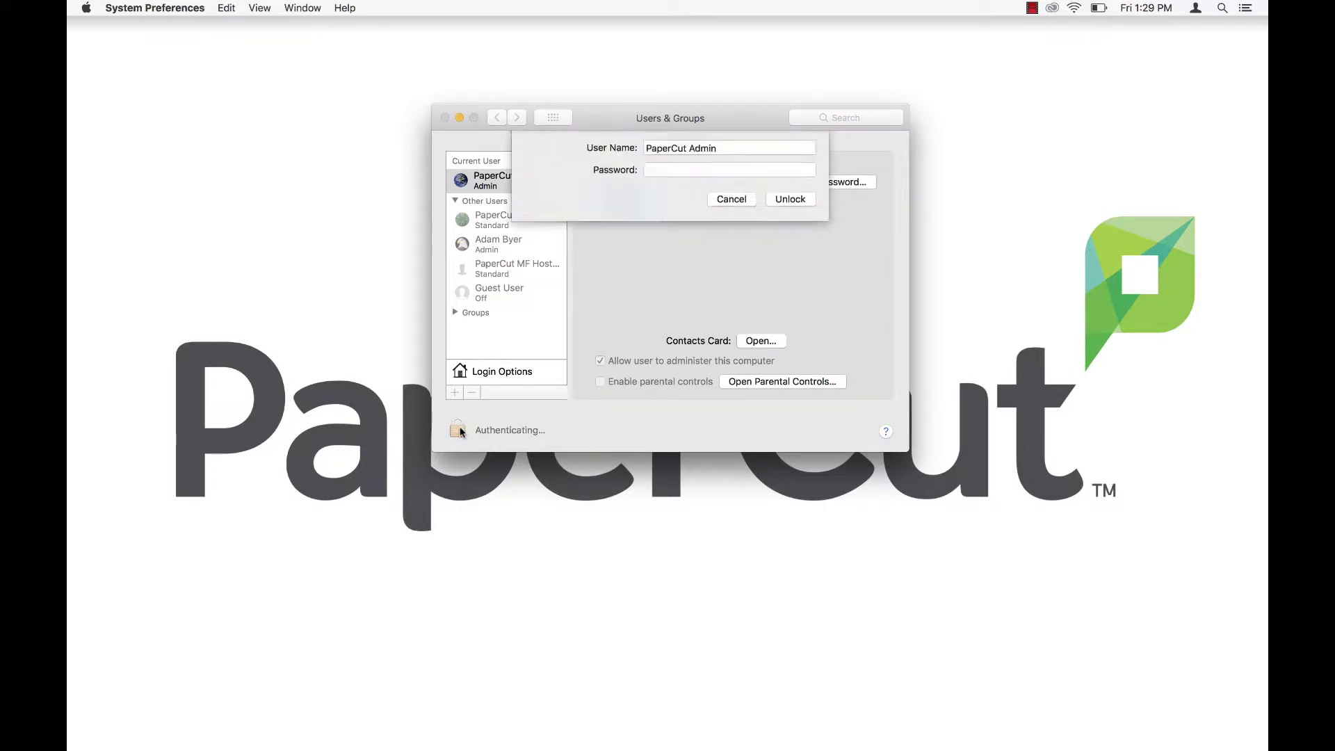
type("•")
key("Return")
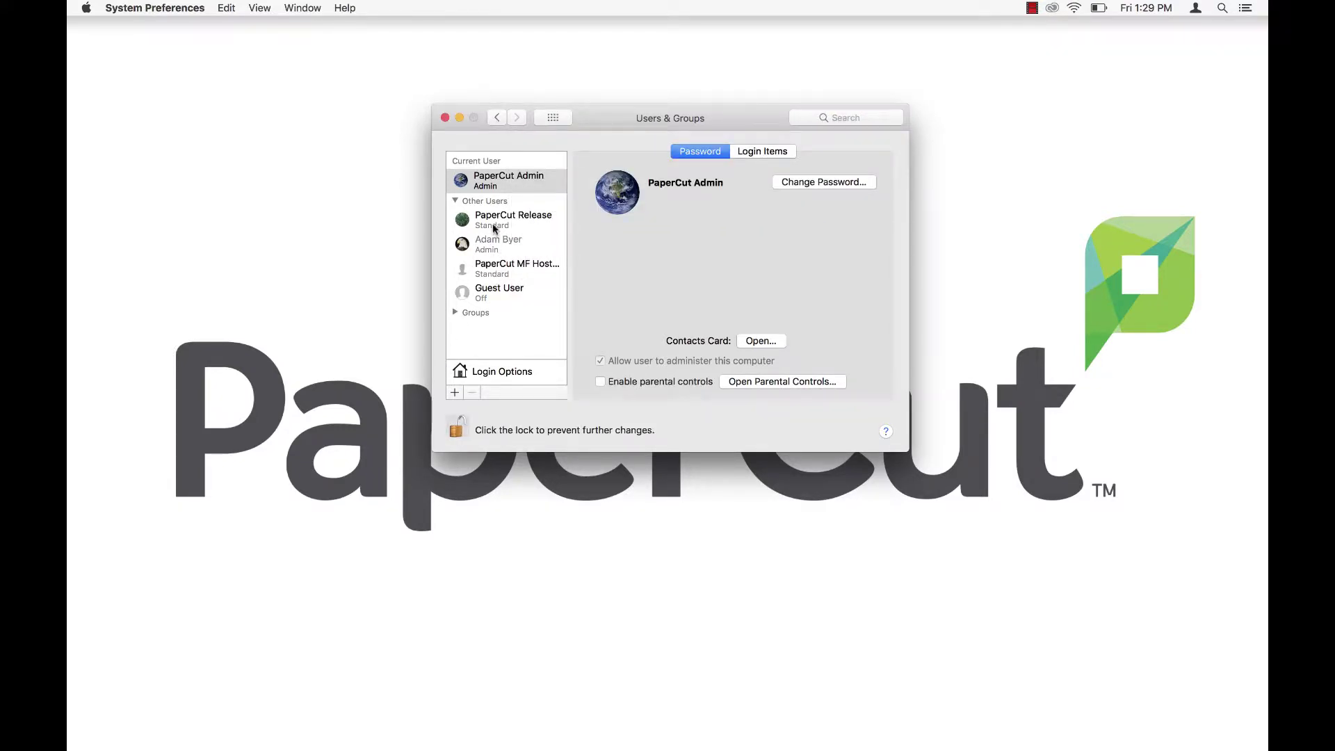
Step: Set Login Options automatic login to PaperCut Release and confirm with its password
left_click(493, 227)
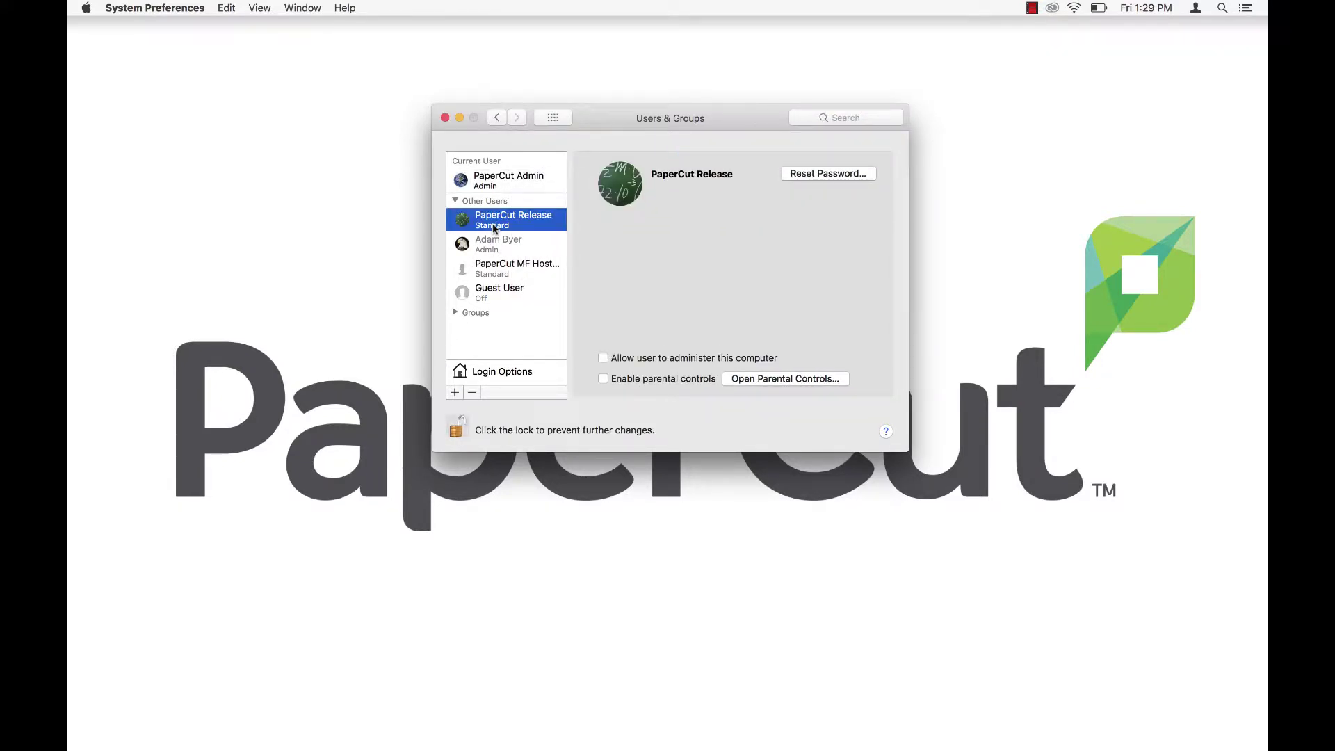
left_click(507, 374)
left_click(681, 172)
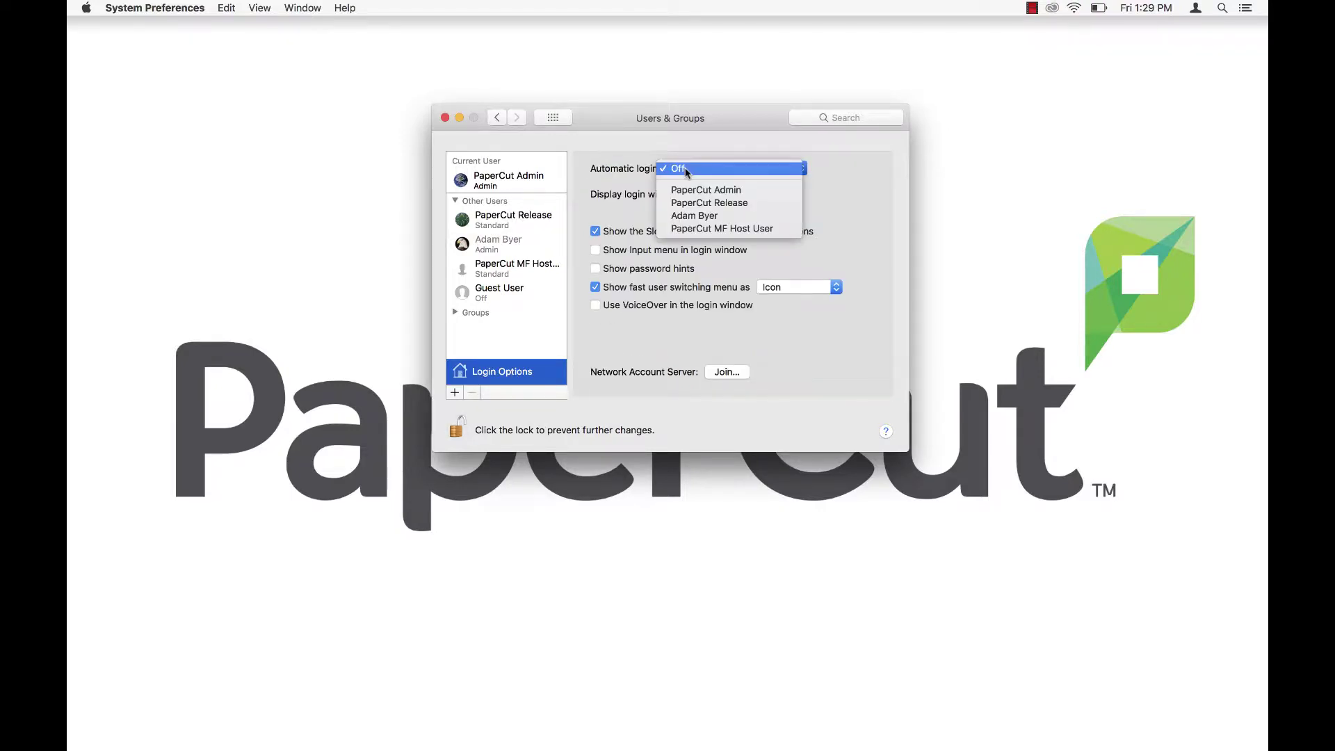
left_click(699, 202)
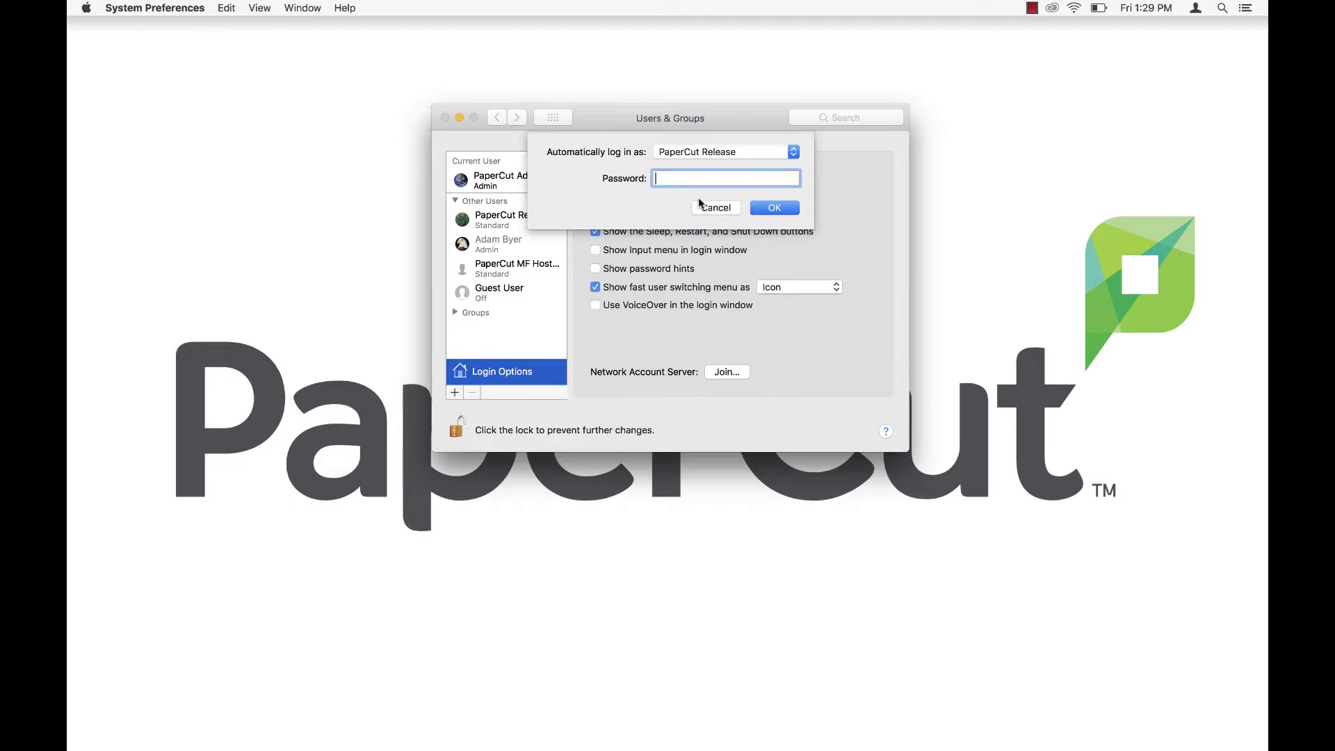
type("**********")
key("Return")
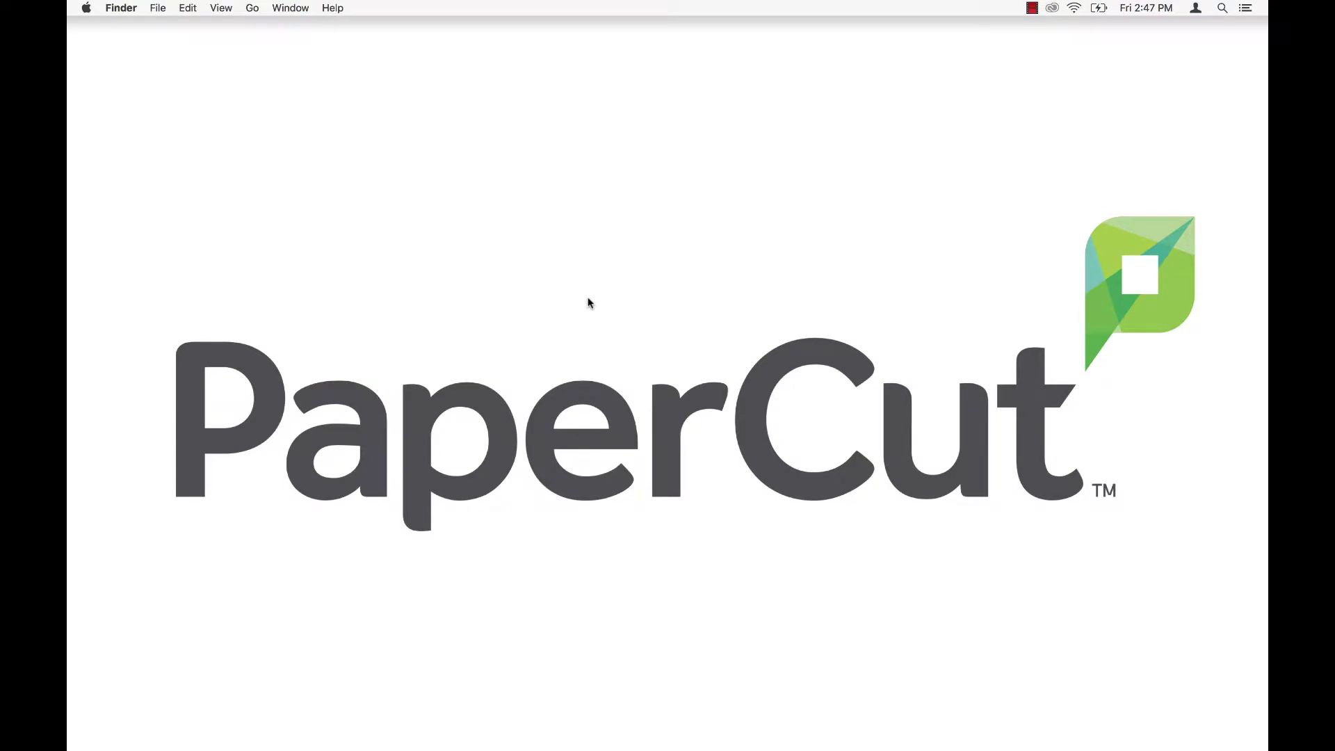
Step: Reopen Users & Groups in System Preferences and unlock it with the admin password
mouse_move(740, 748)
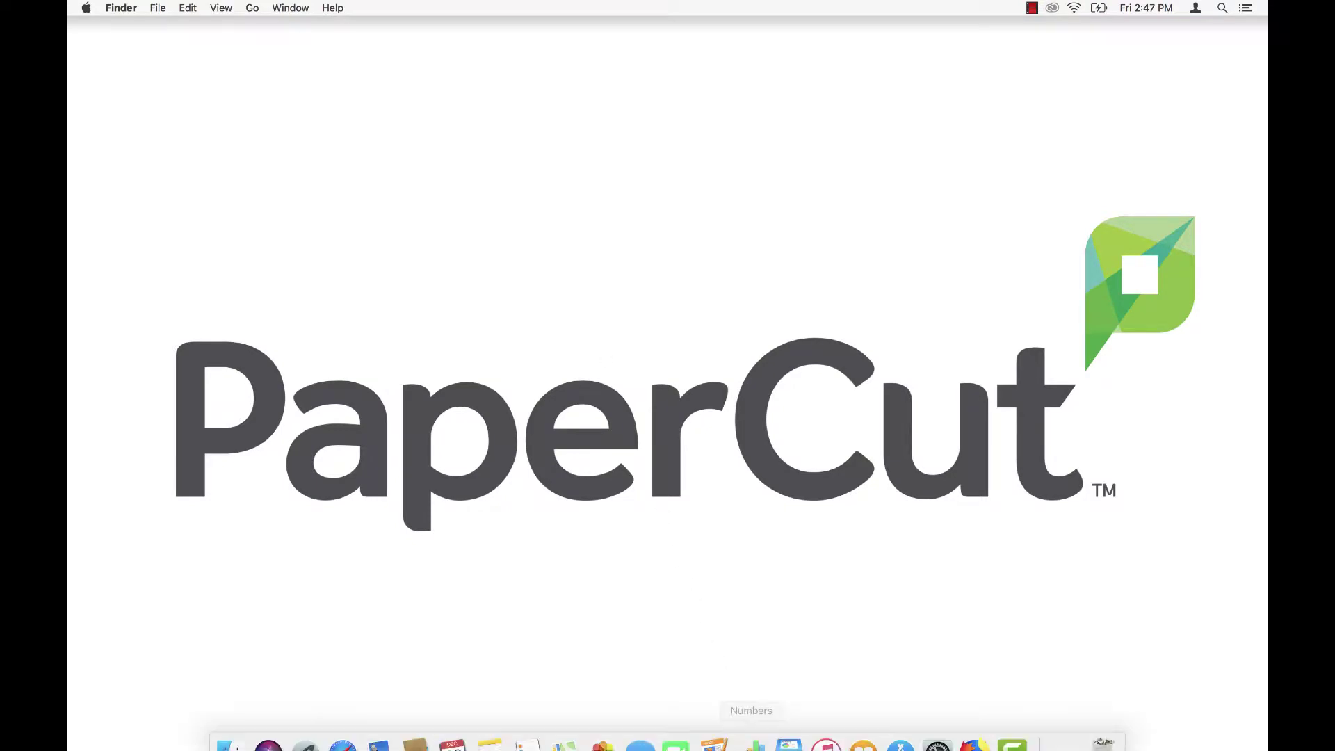
left_click(935, 726)
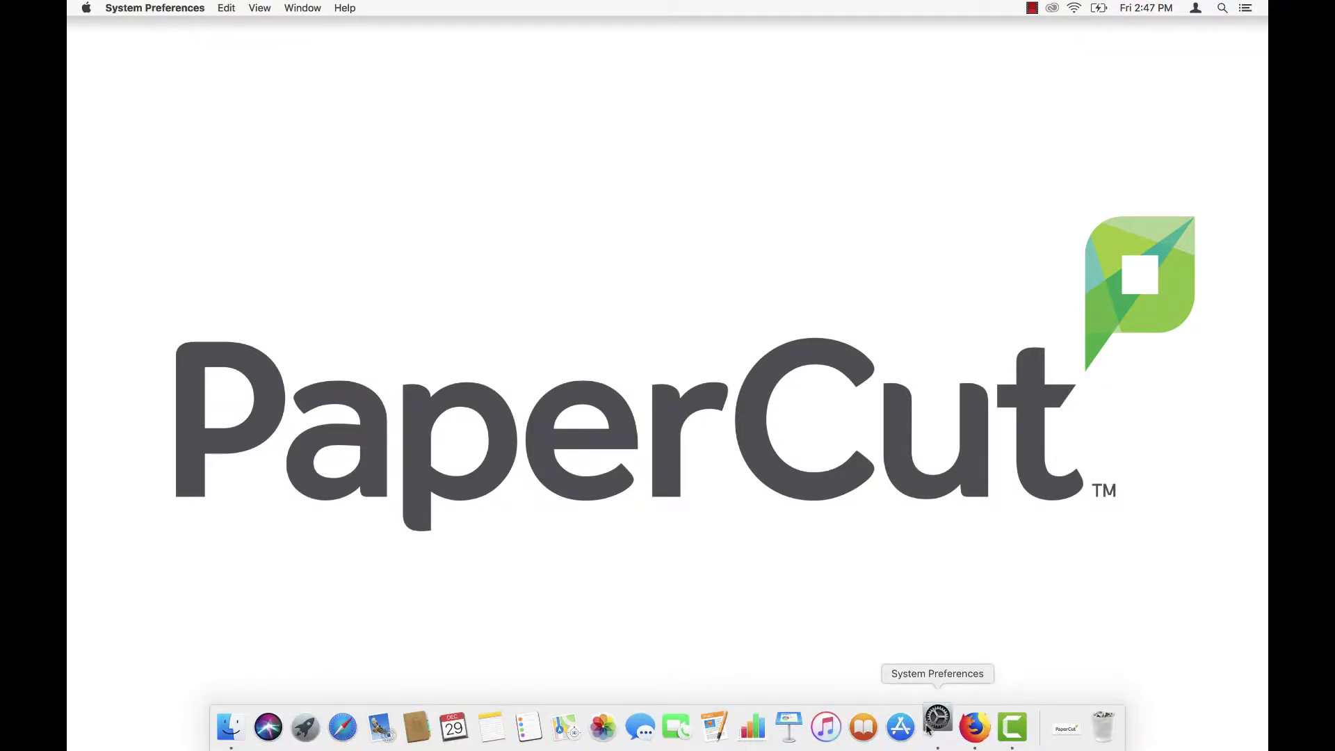
left_click(294, 532)
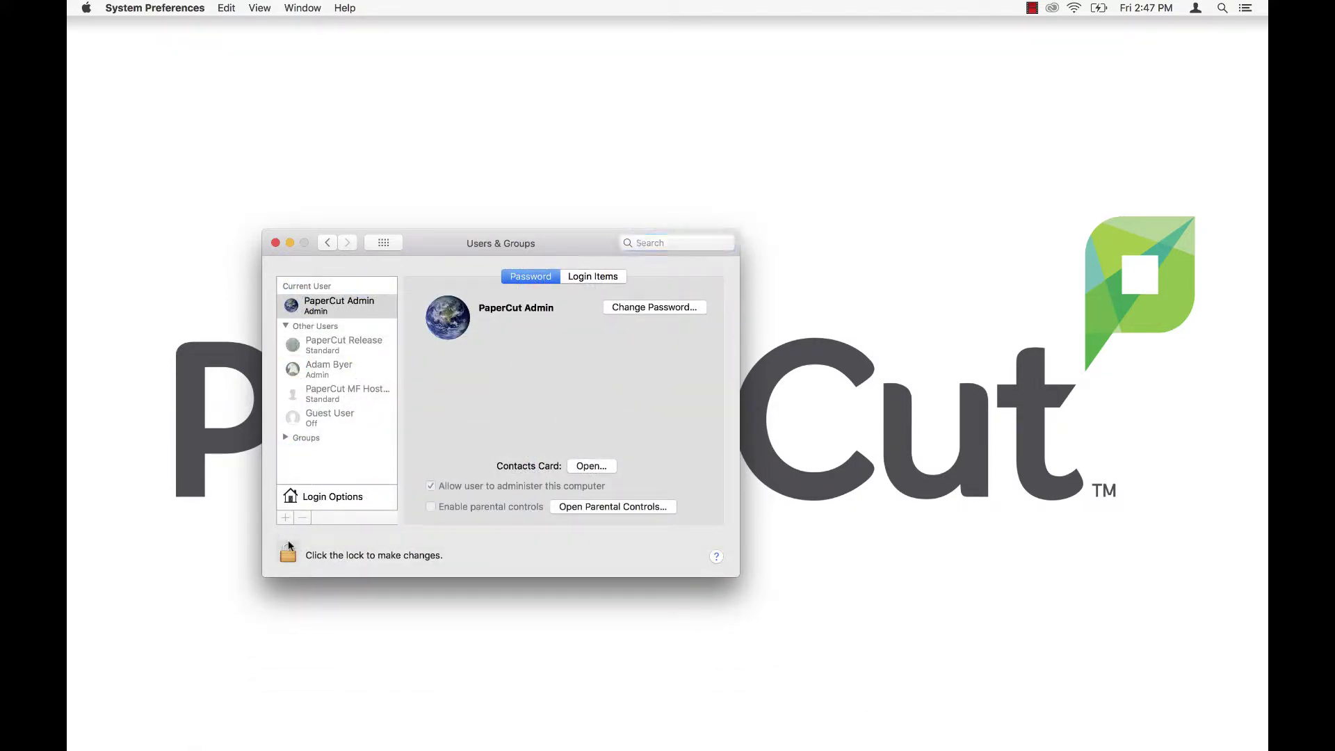
left_click(288, 542)
type("•••••")
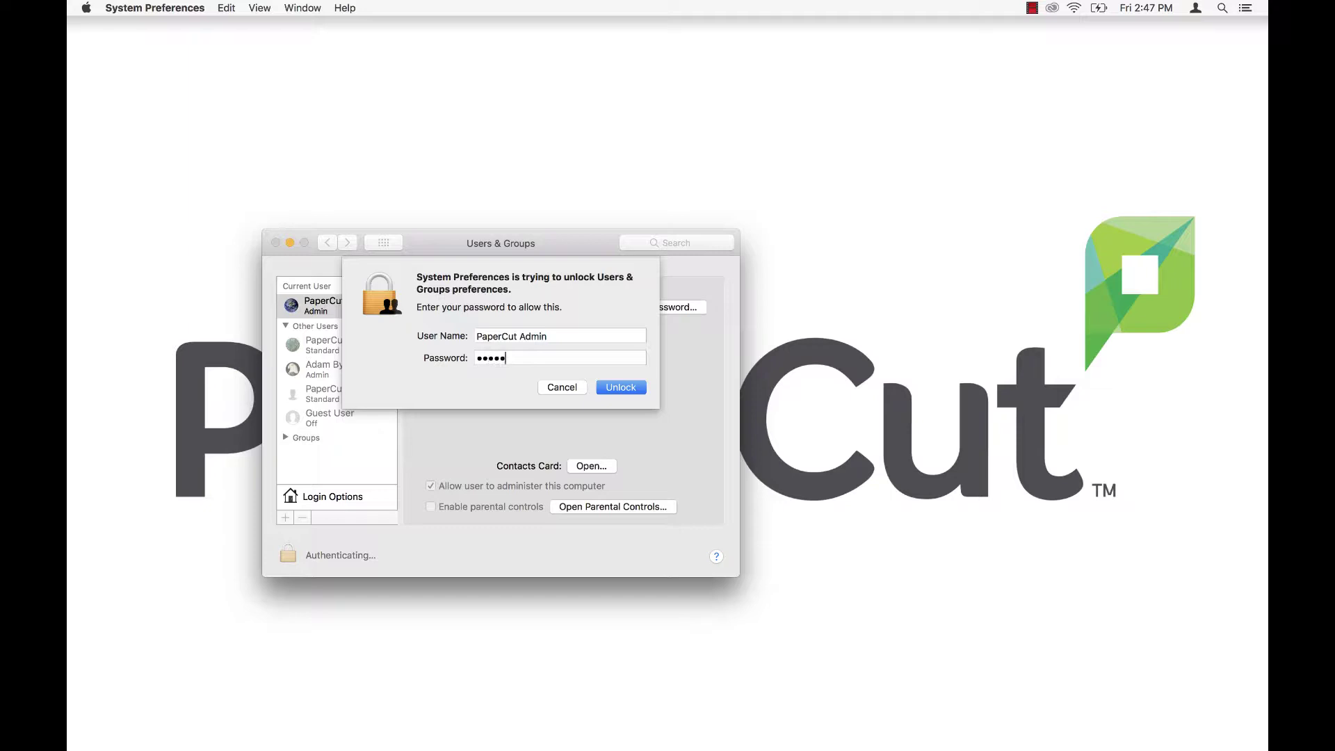
type("••••")
key("Return")
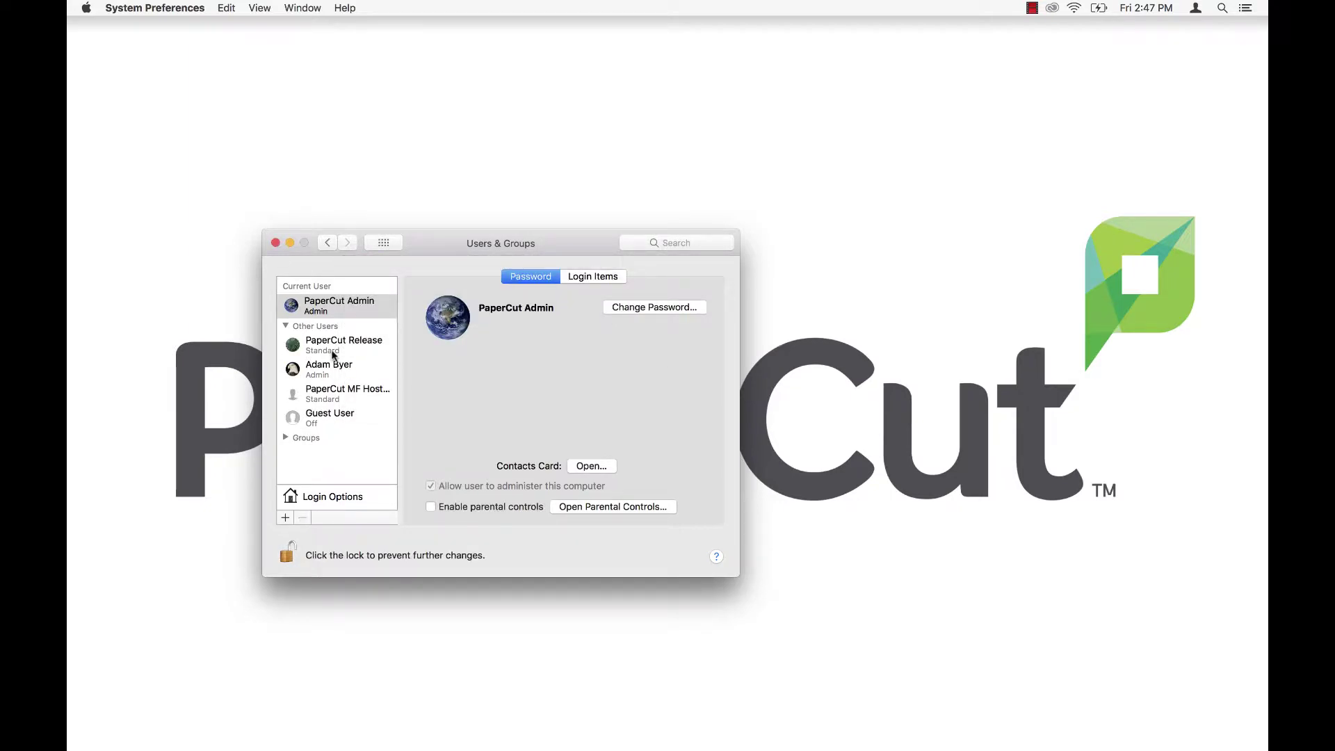
Step: Add pc-release-mac.command from Applications > PaperCut MF > release as a login item
left_click(595, 277)
left_click(429, 500)
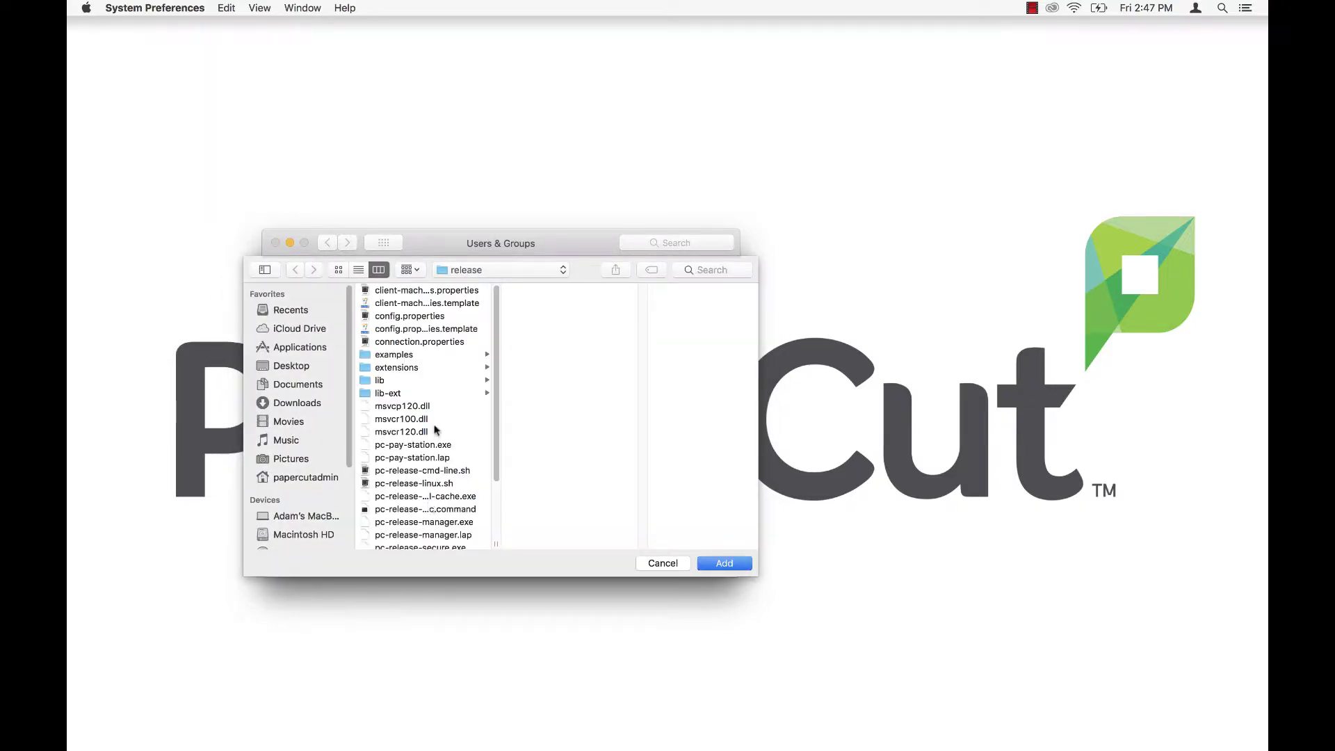
left_click(492, 272)
left_click(497, 285)
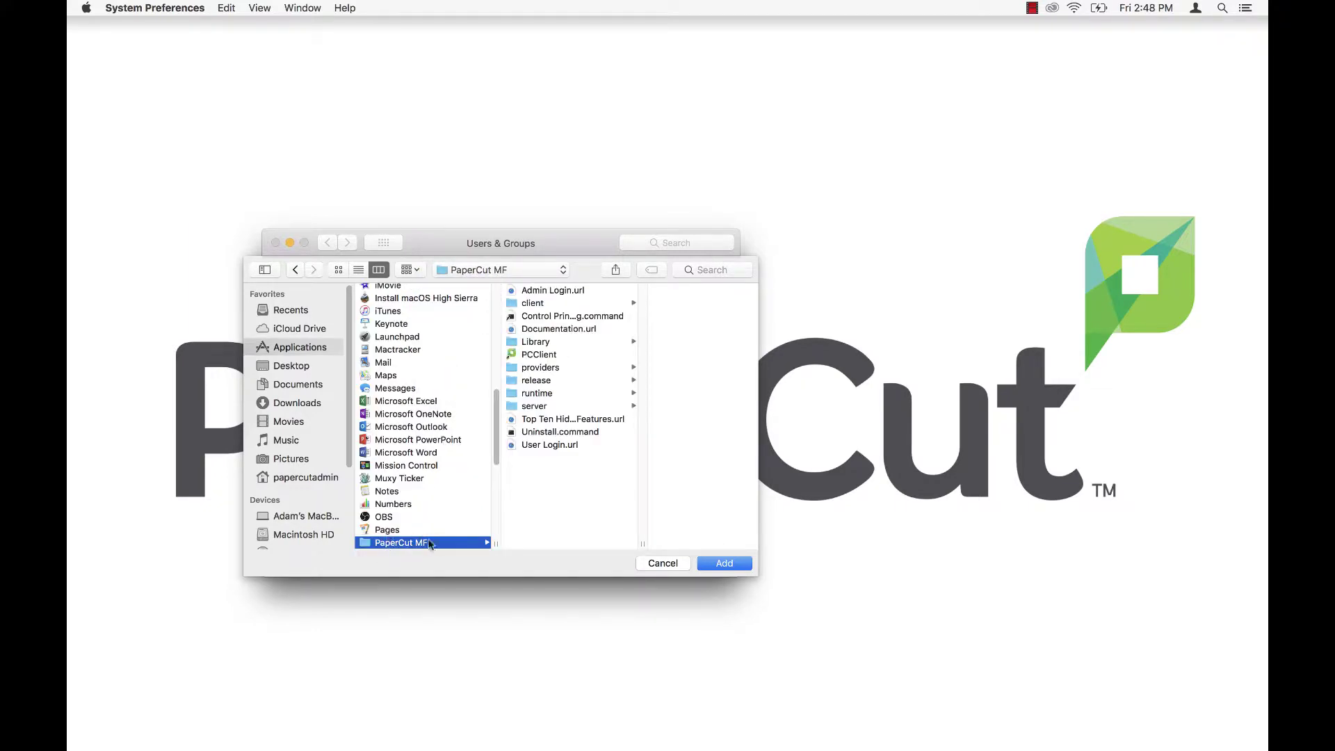
left_click(574, 404)
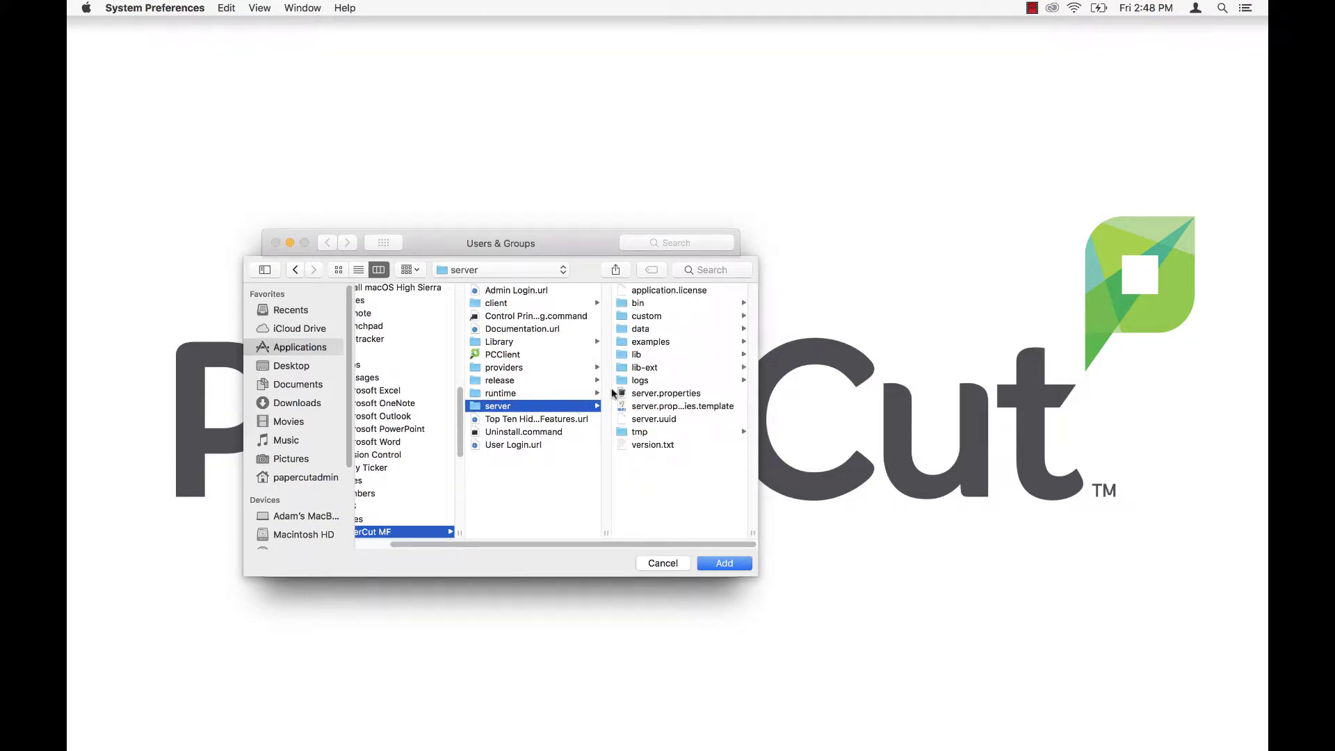
left_click(578, 380)
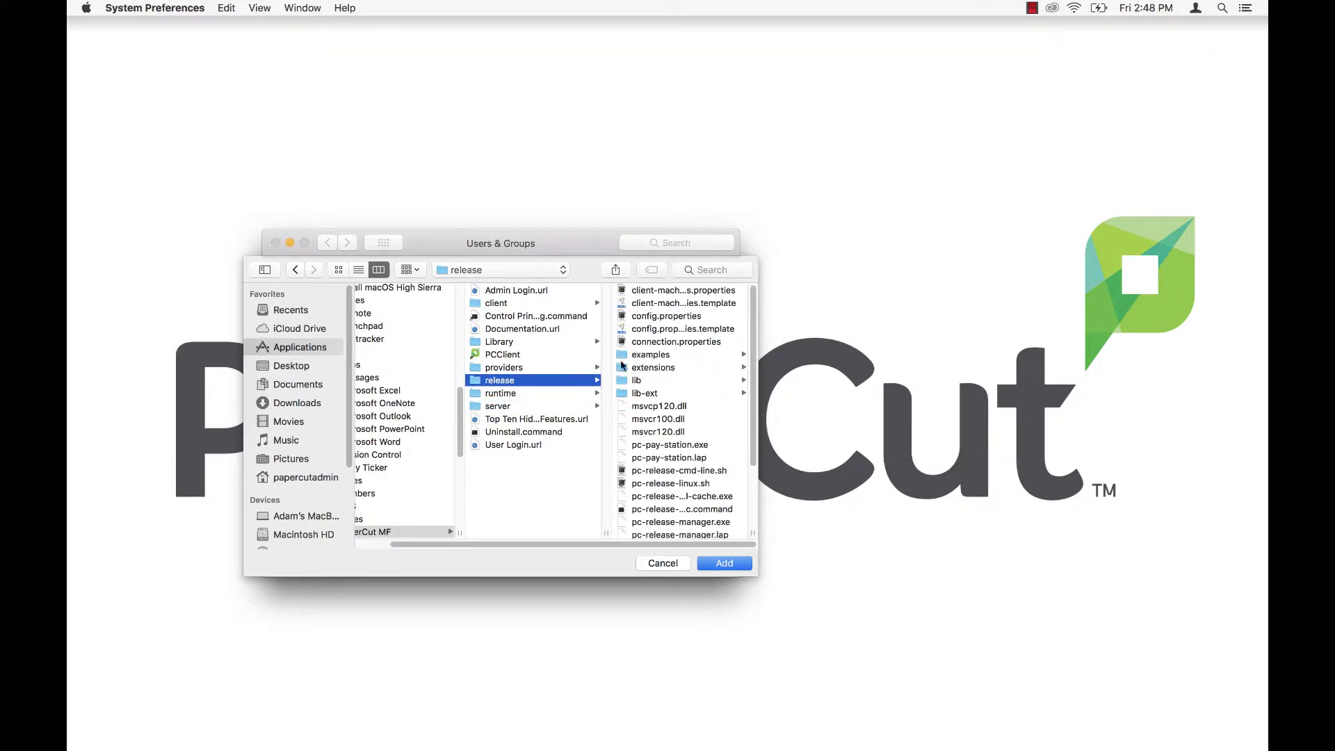
left_click(574, 343)
left_click(574, 380)
left_click(704, 511)
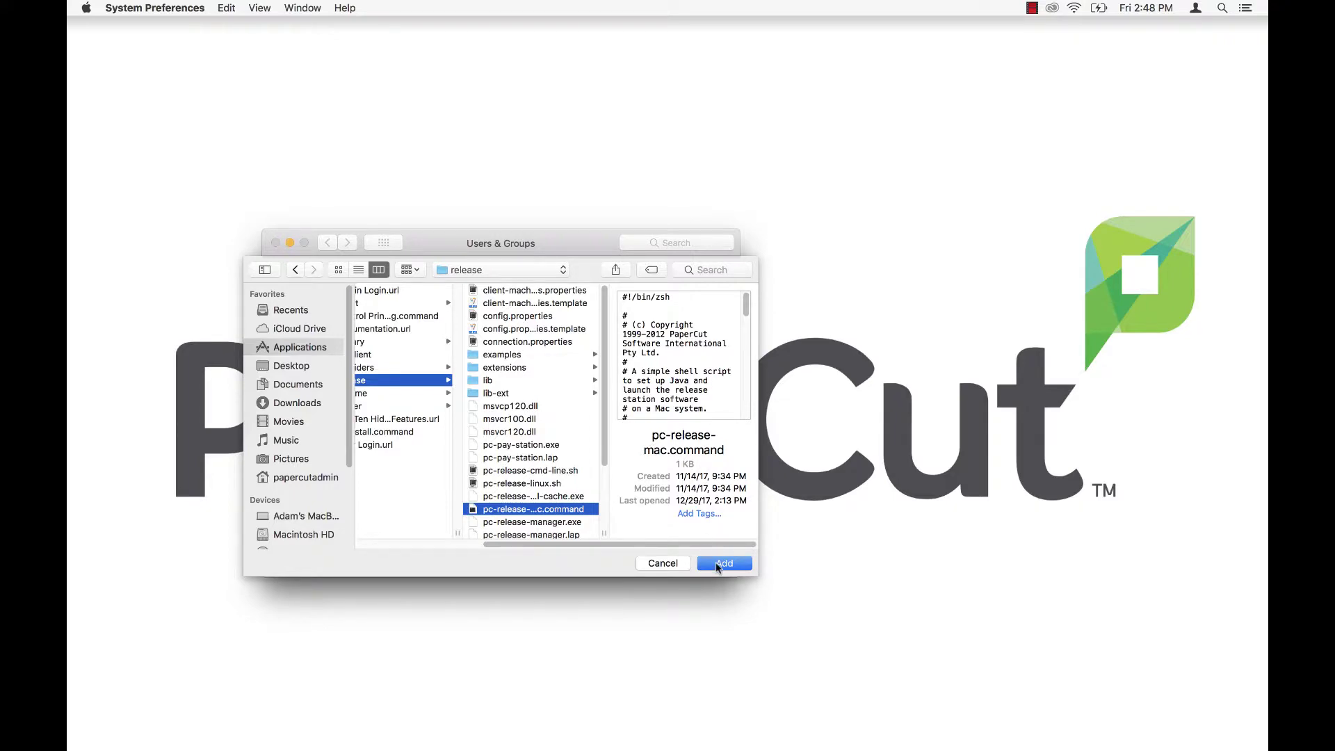
left_click(716, 562)
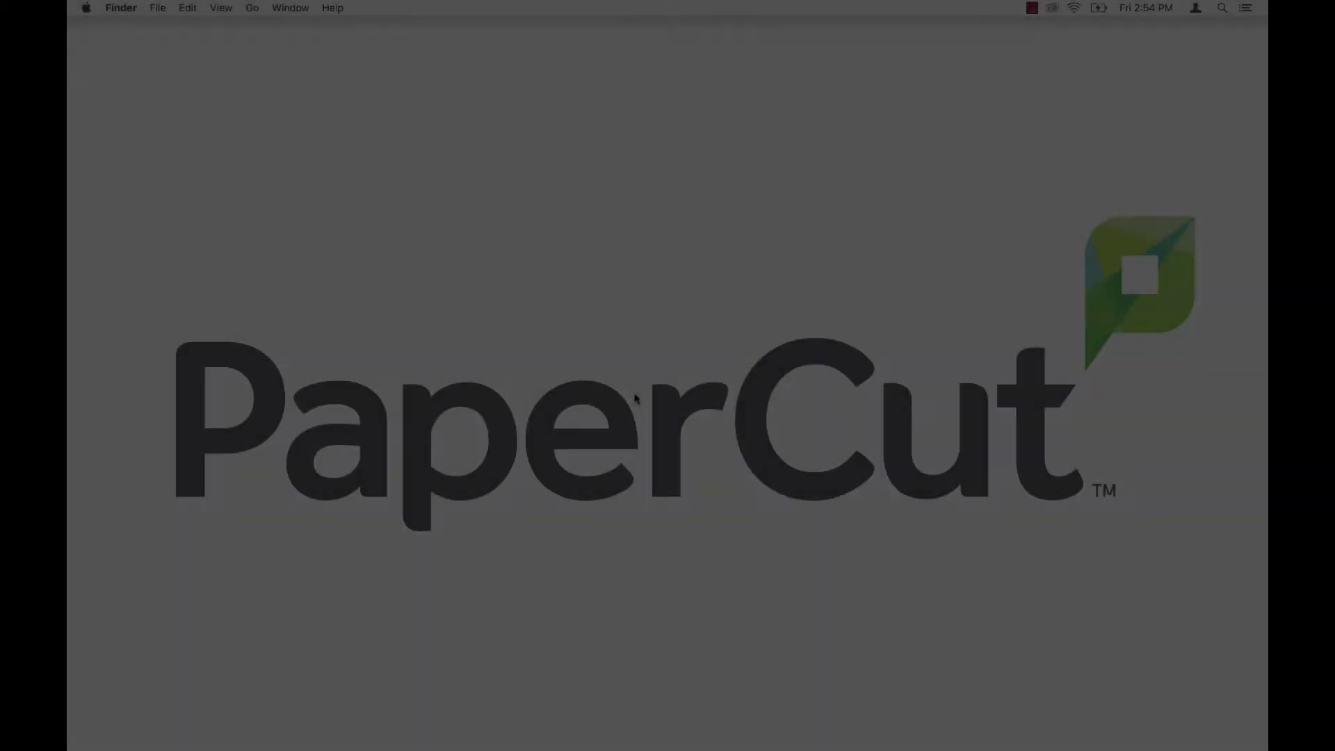
Step: Copy the release folder from Applications > PaperCut MF and paste it onto the desktop
key("super+n")
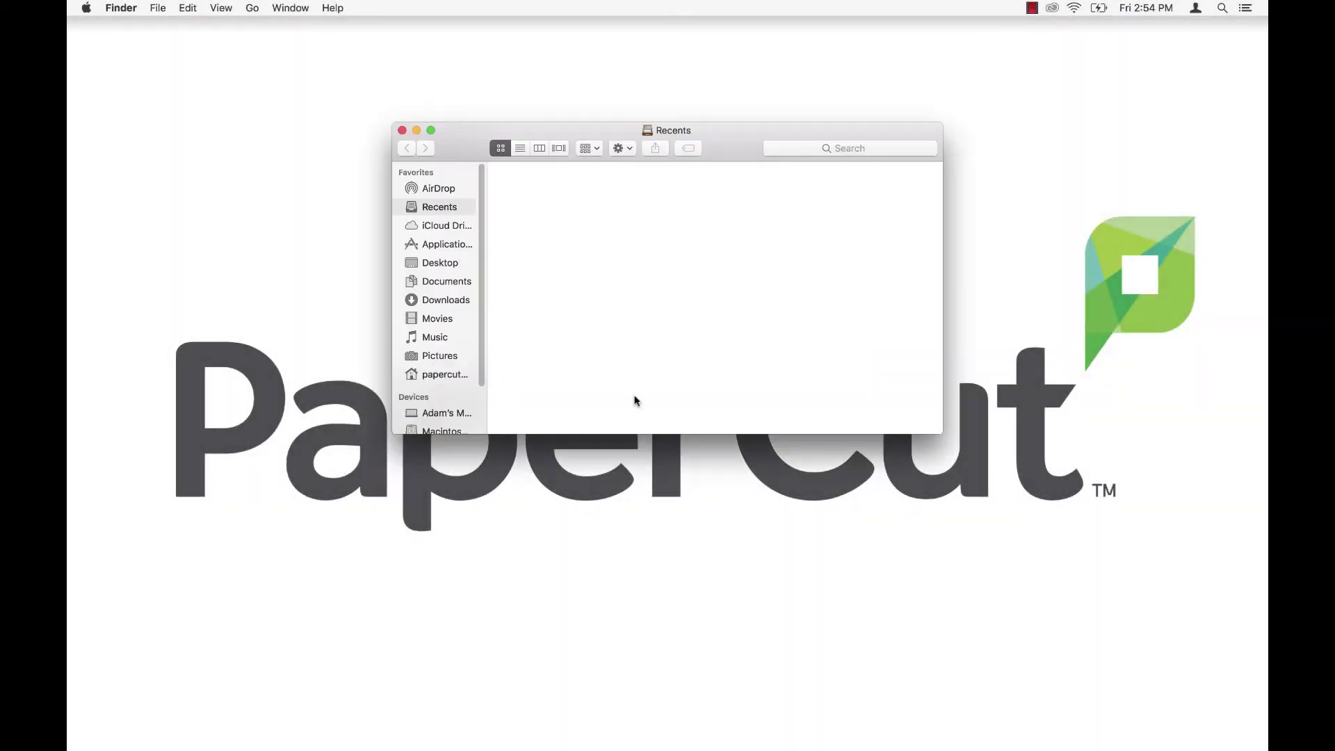
left_click(453, 245)
double_click(564, 246)
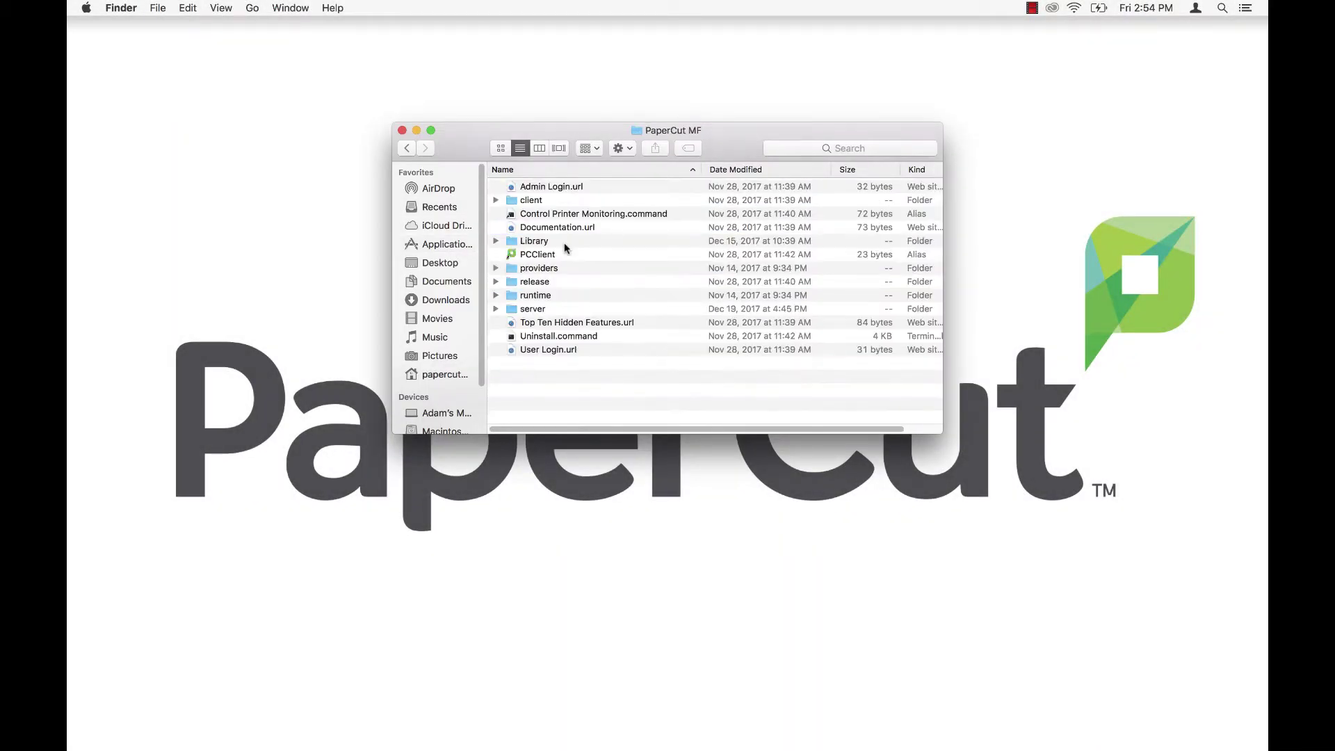
left_click(546, 283)
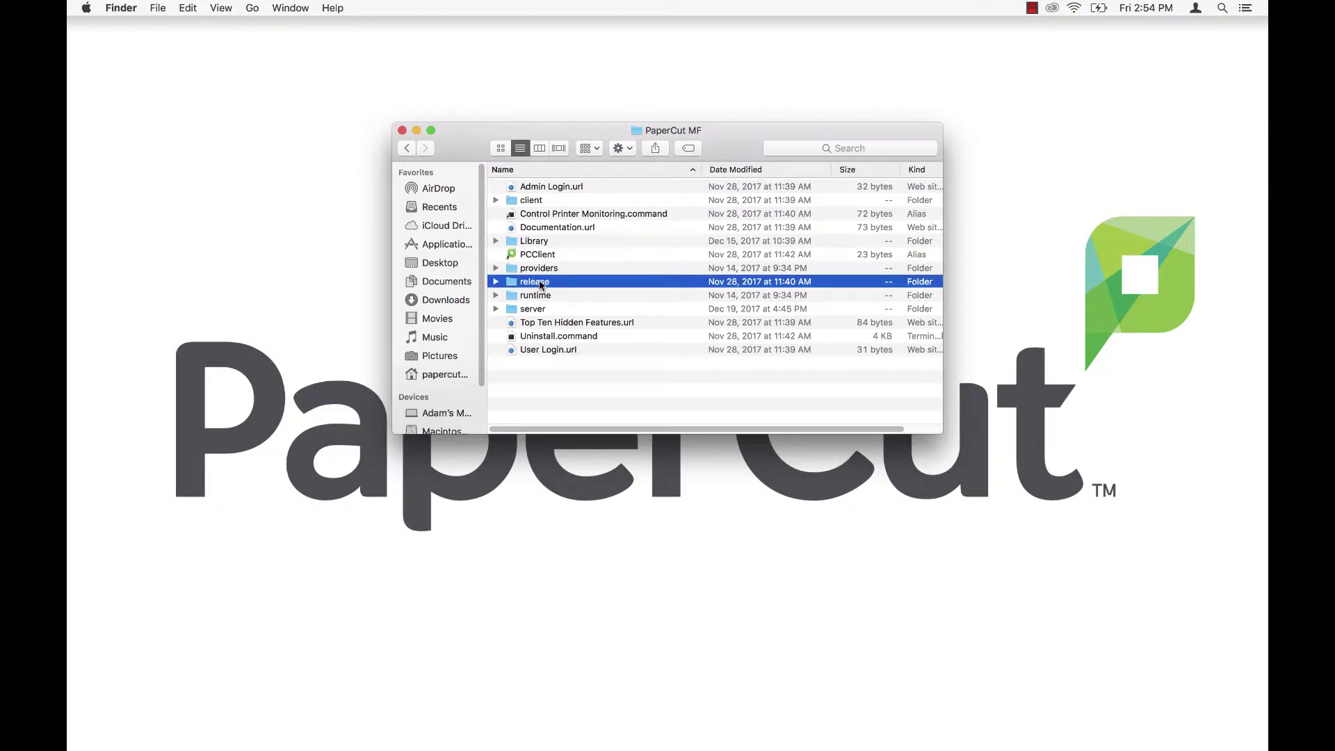
right_click(540, 284)
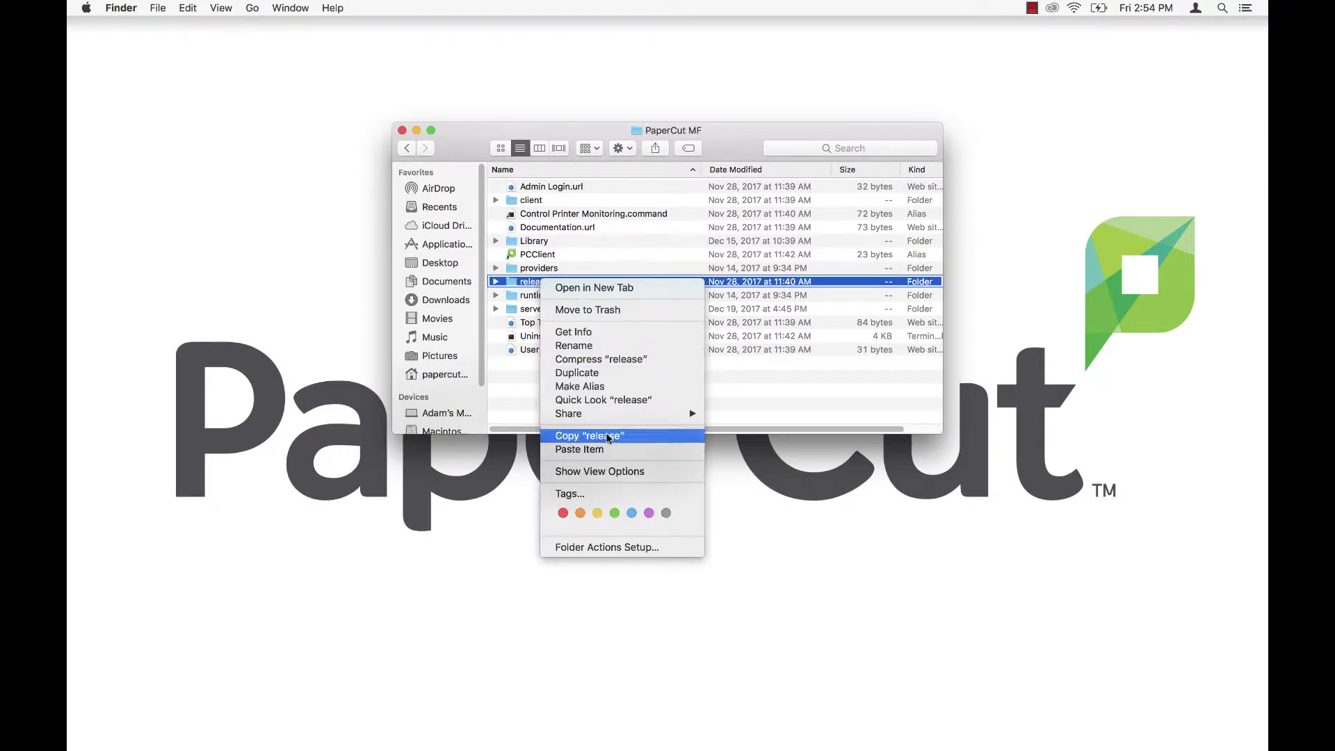
left_click(591, 436)
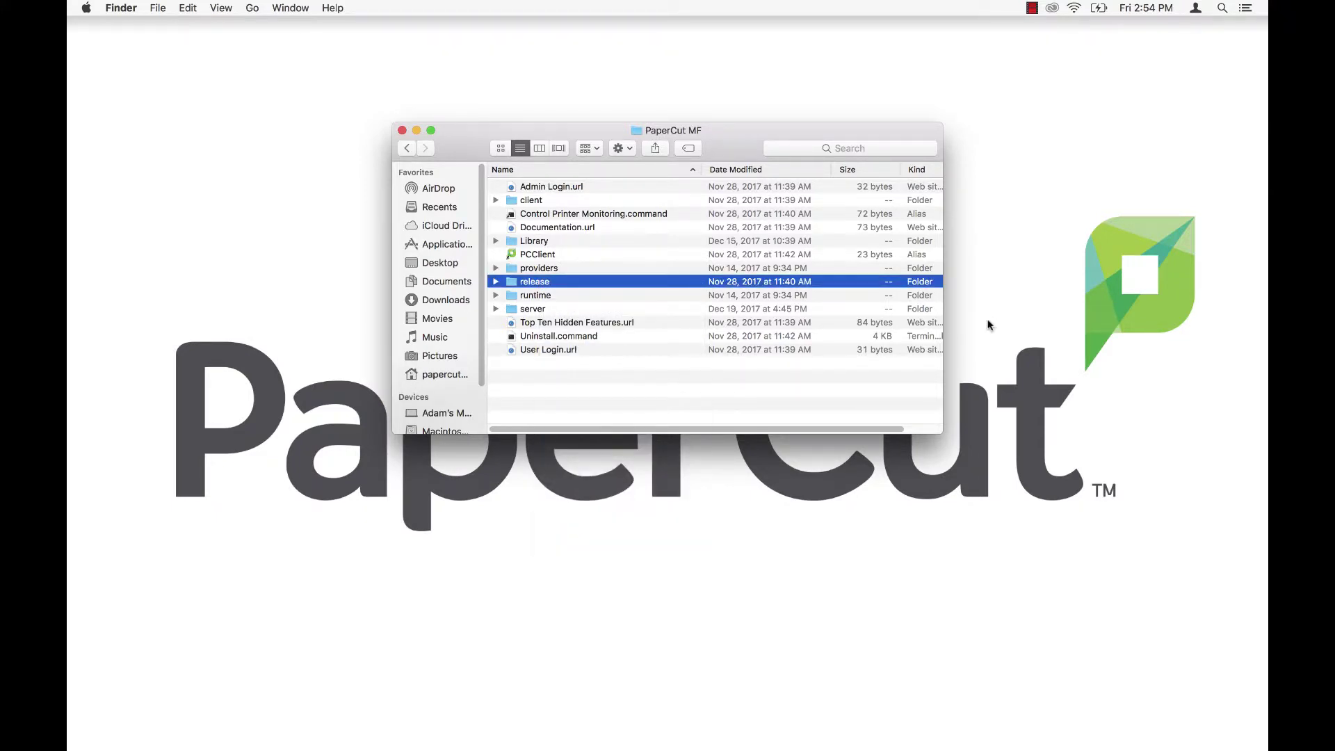
left_click(998, 282)
right_click(998, 281)
left_click(1045, 333)
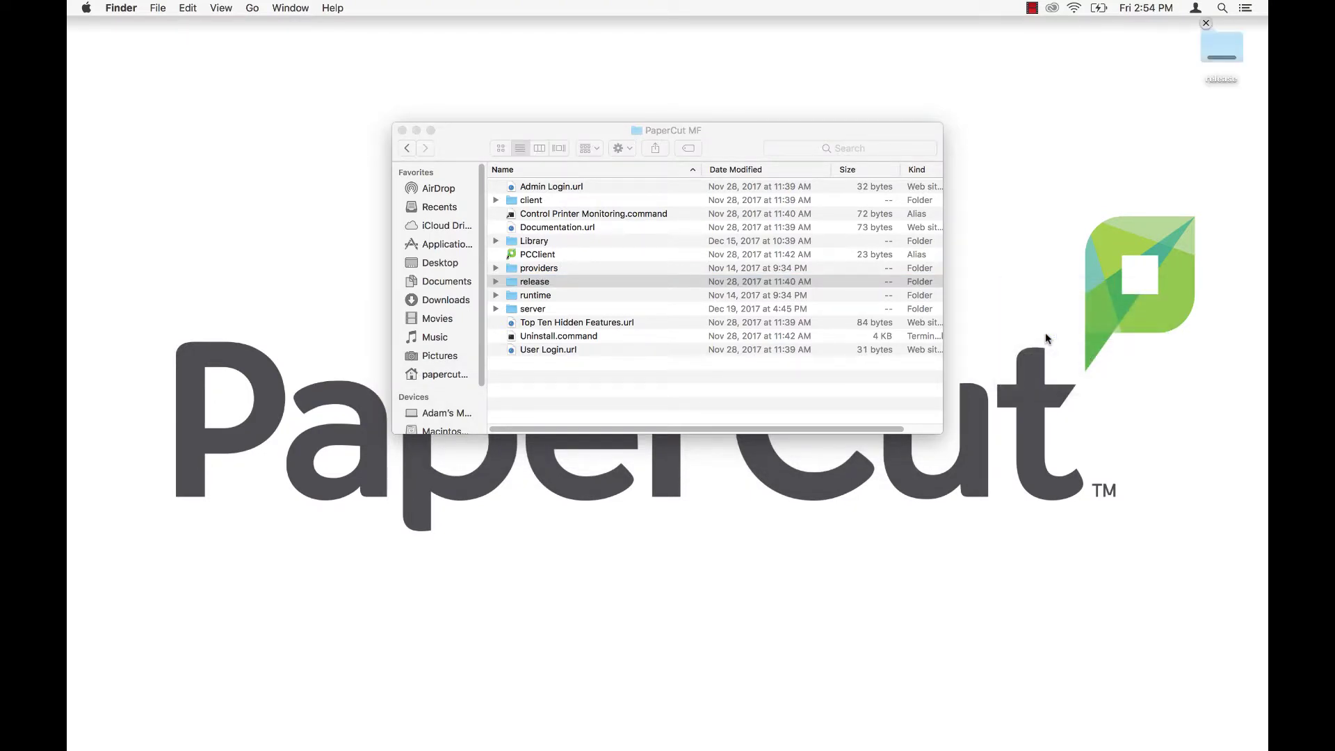
Step: Close the PaperCut MF window, run pc-release-mac.command from the desktop release folder, then quit Terminal
left_click(402, 130)
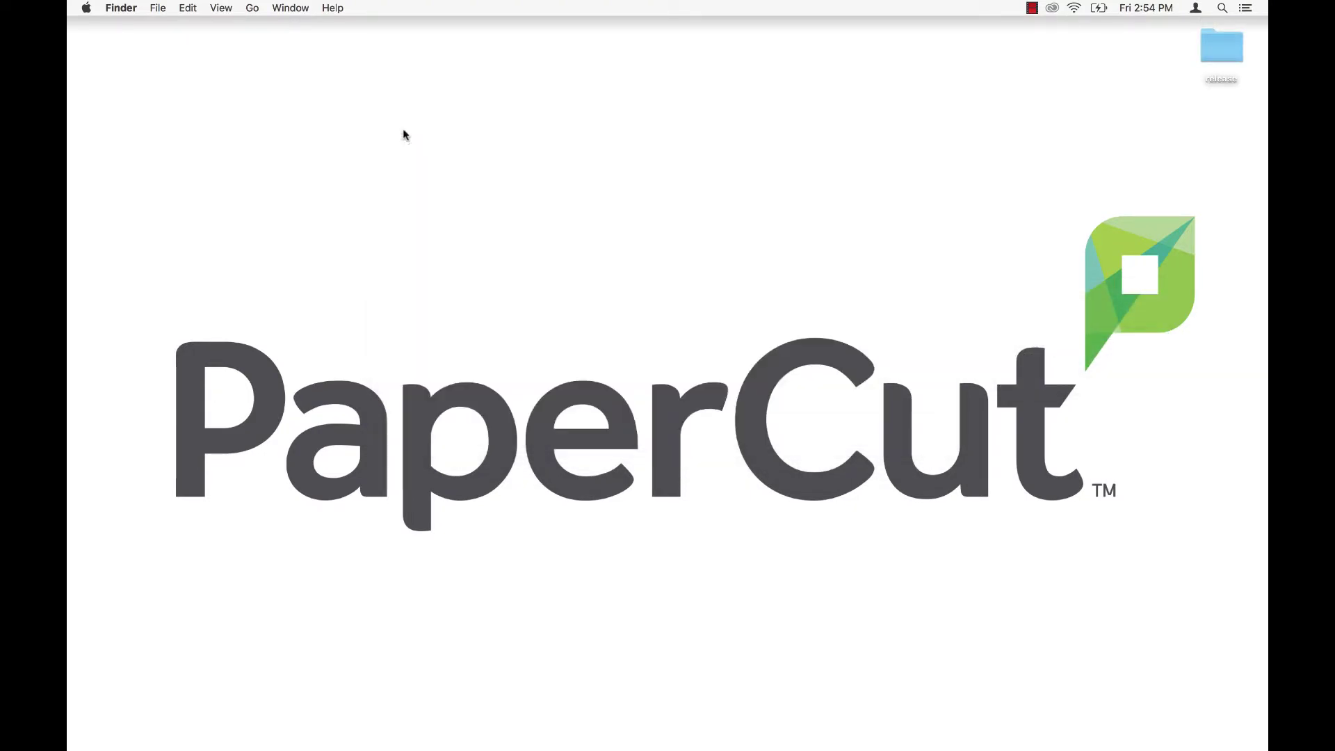
double_click(1220, 61)
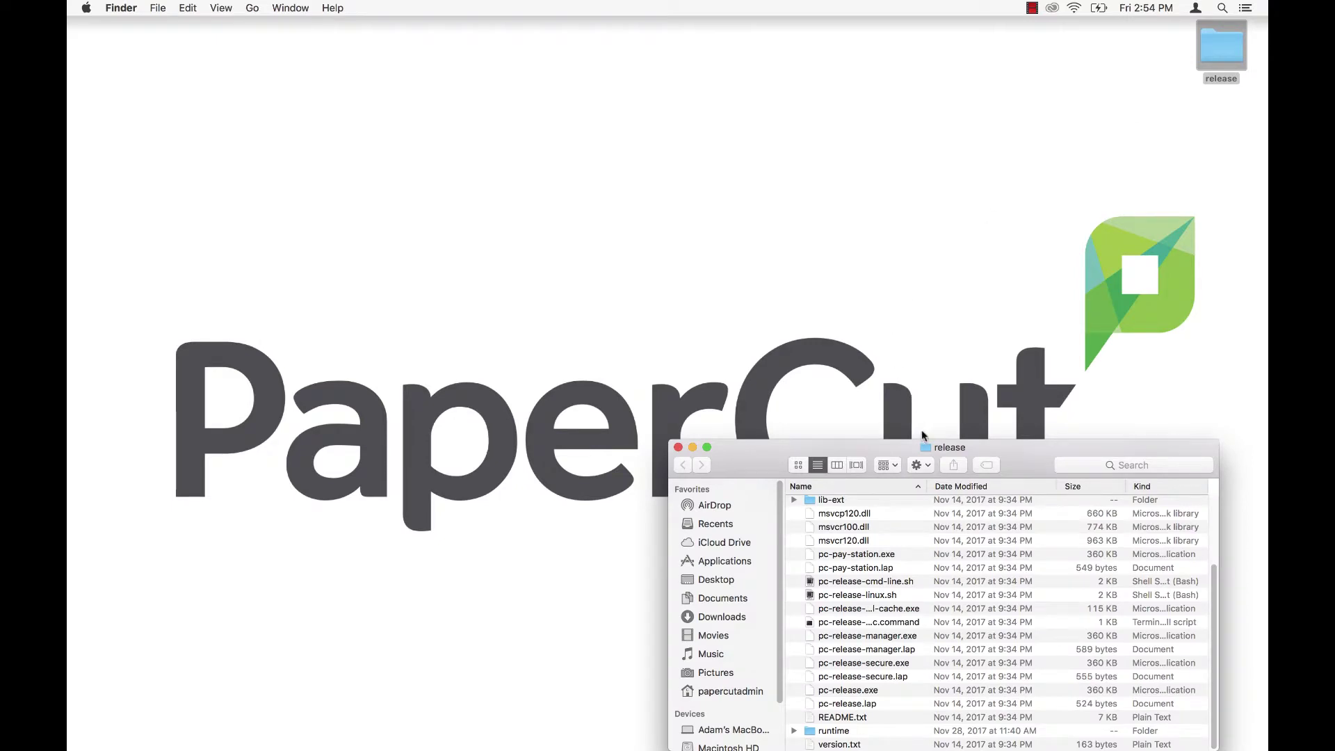
left_click_drag(920, 429, 652, 118)
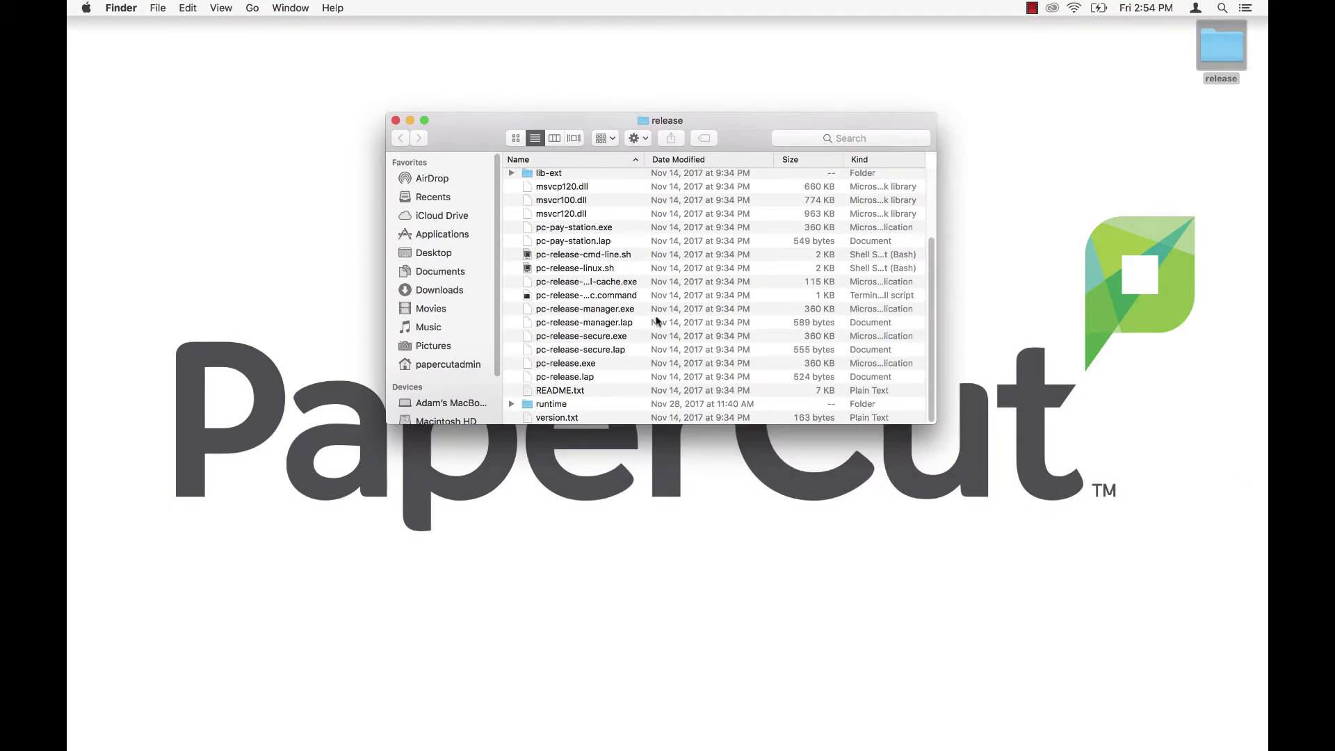
left_click(624, 295)
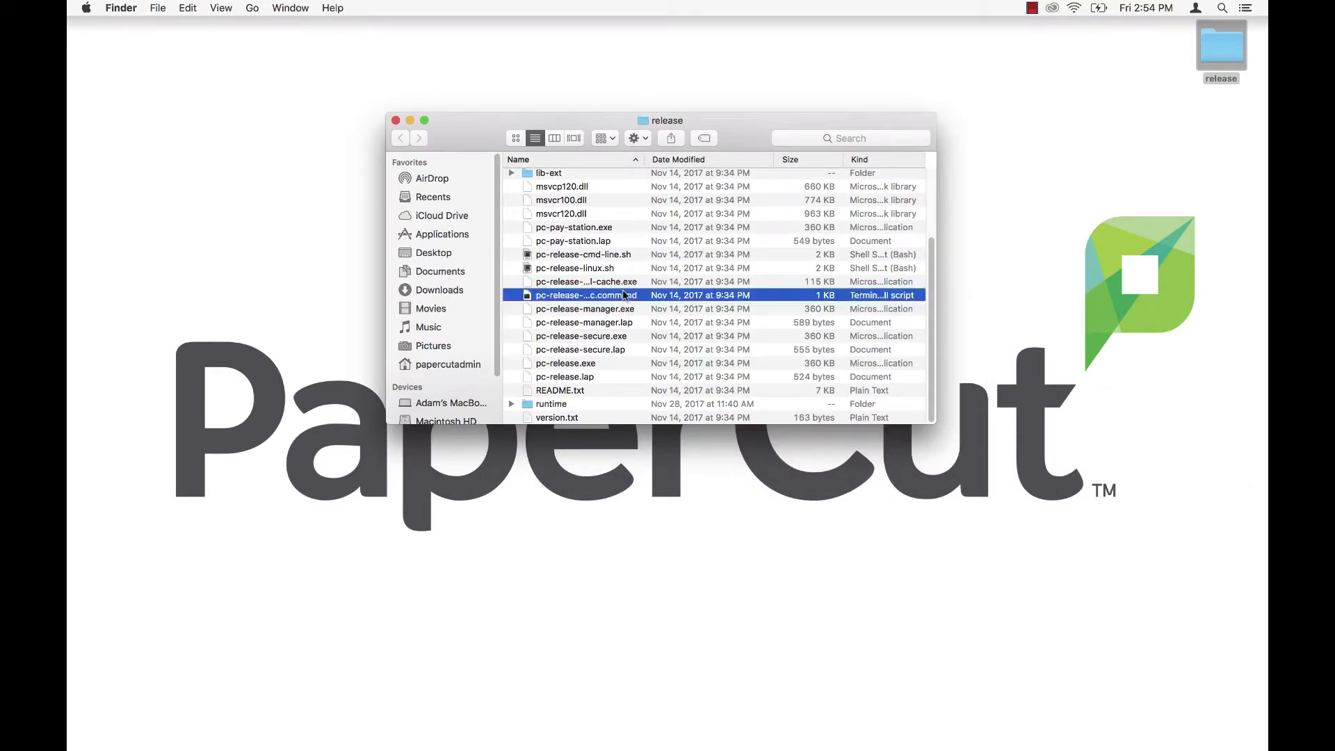
double_click(587, 298)
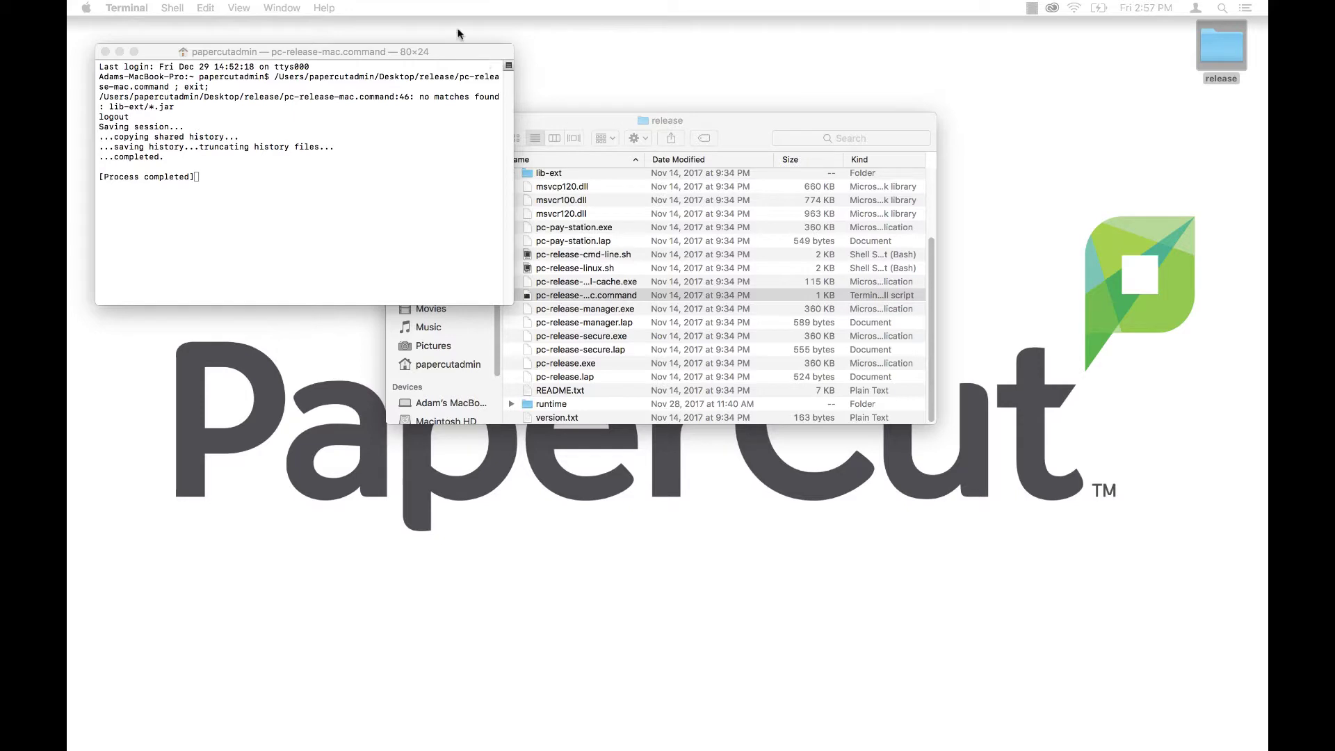
left_click(444, 56)
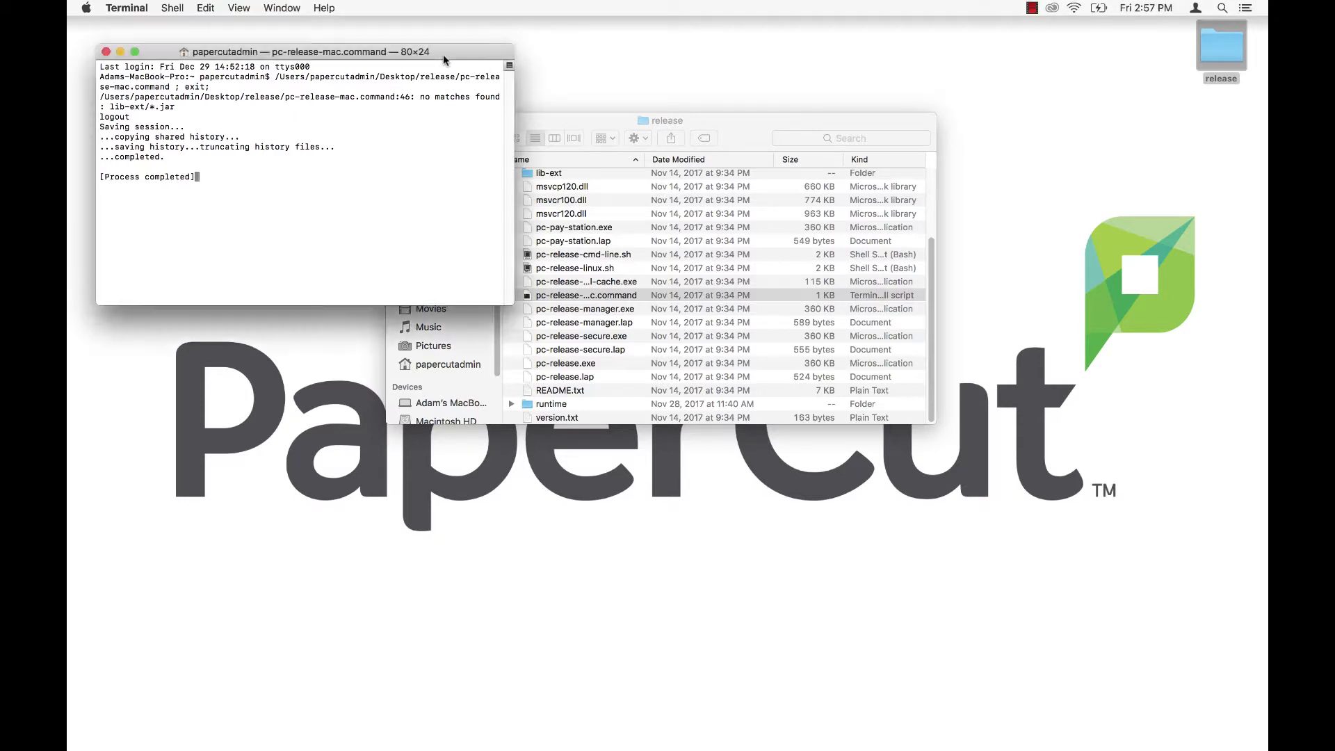
key("super+q")
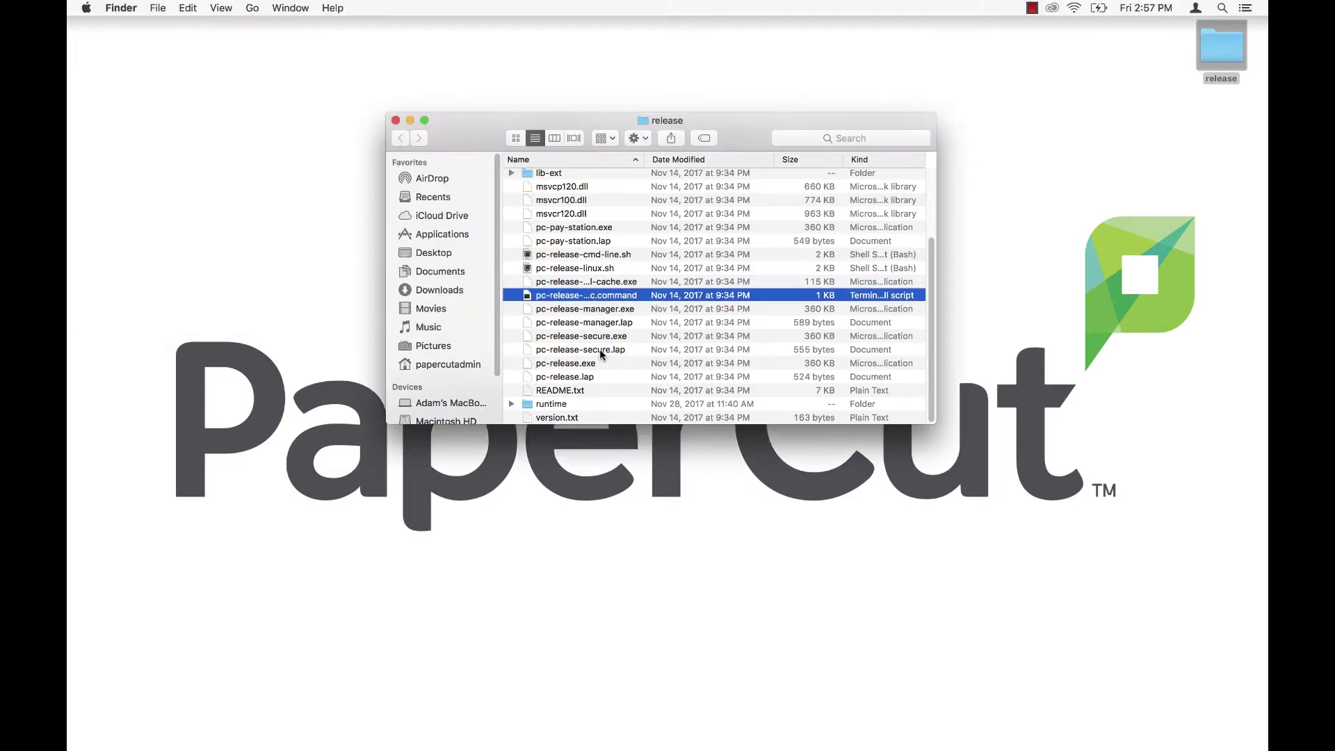
scroll(602, 351, "up", 5)
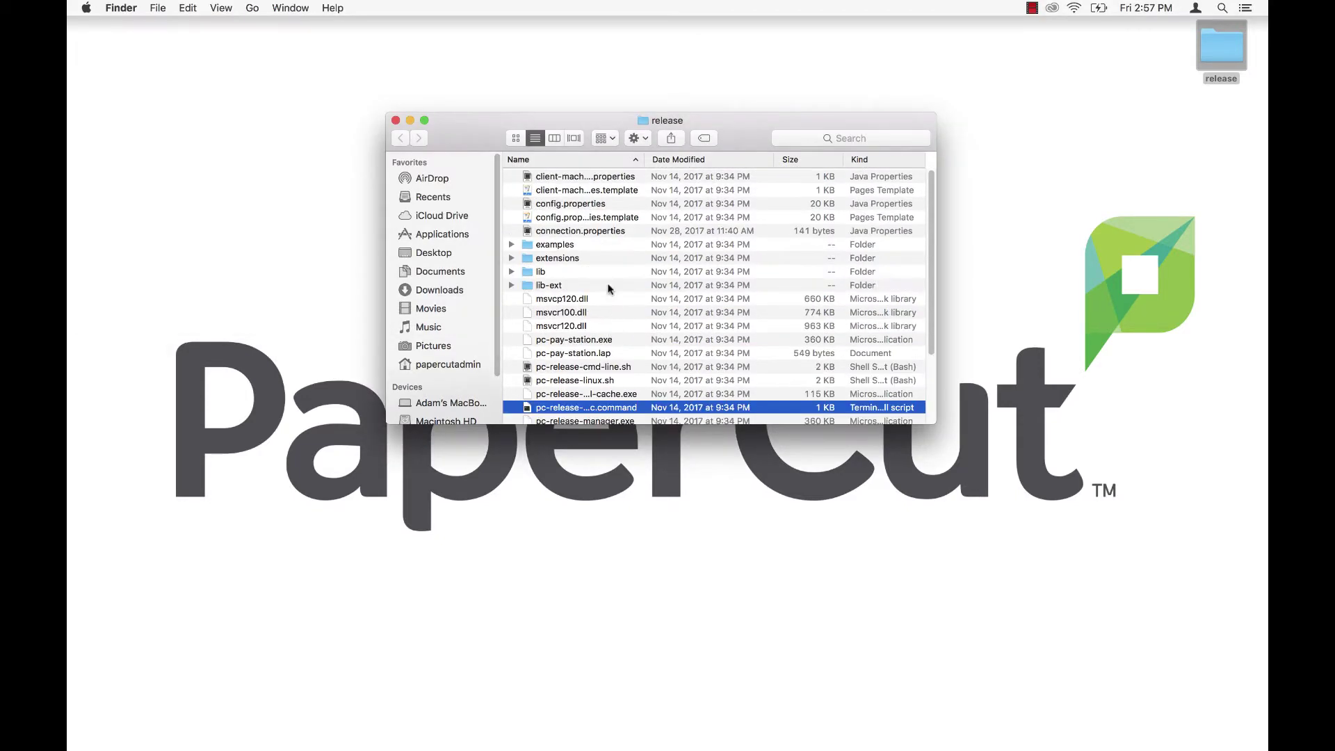
Step: Open config.properties in Sublime Text, enlarge the window, and scroll through the mode=Secure and display settings
left_click(604, 206)
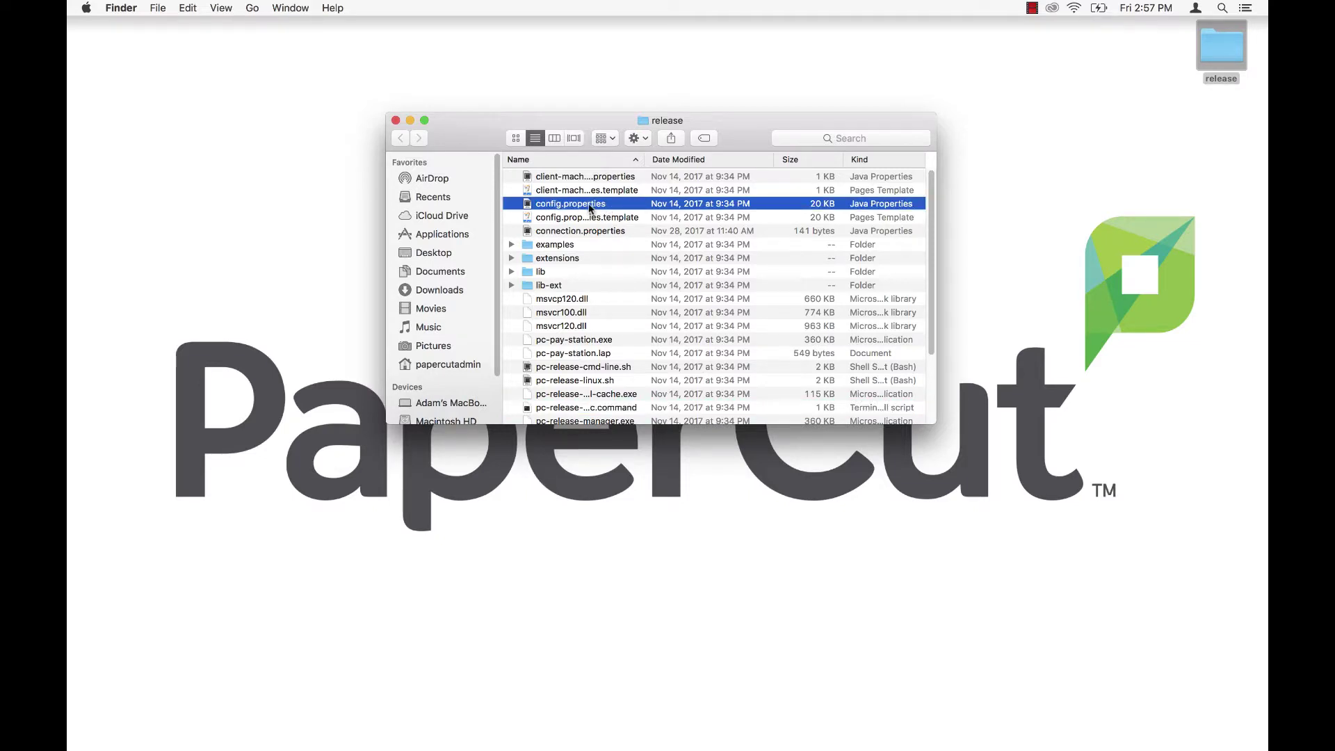
double_click(589, 204)
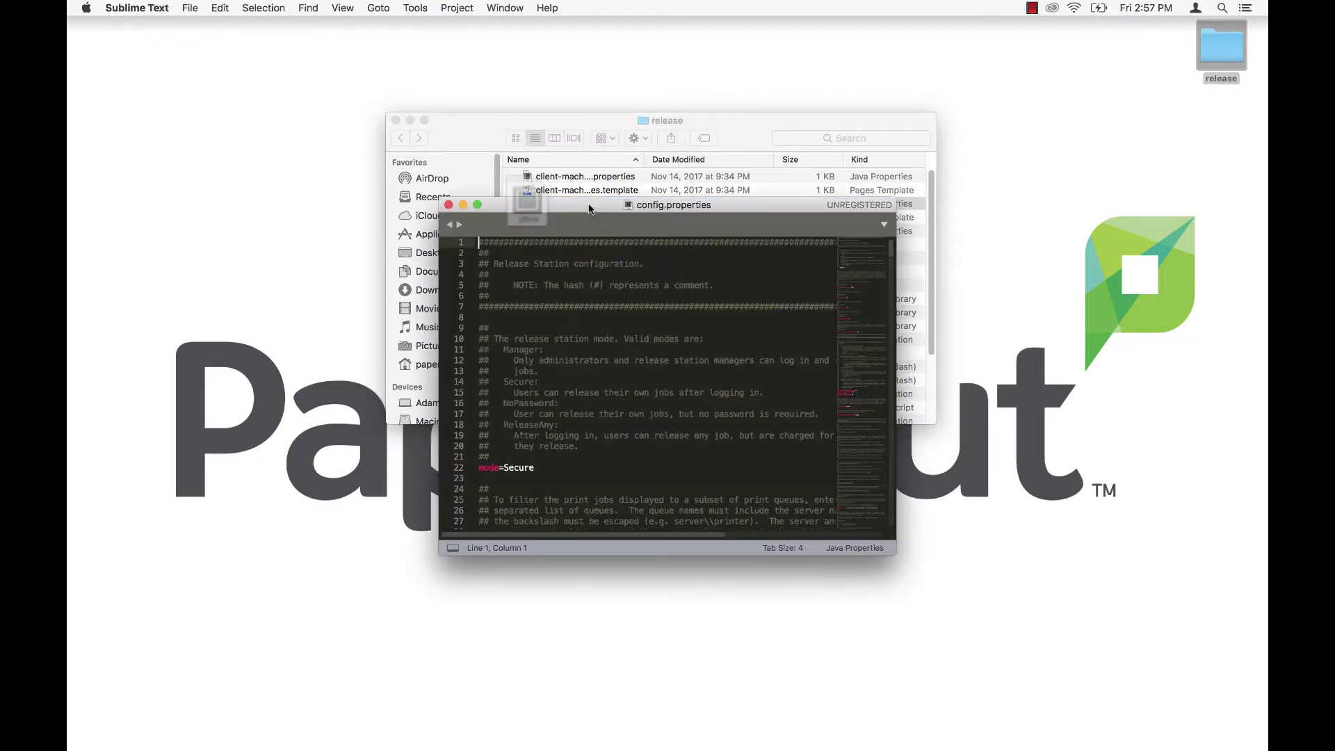
left_click_drag(589, 205, 294, 25)
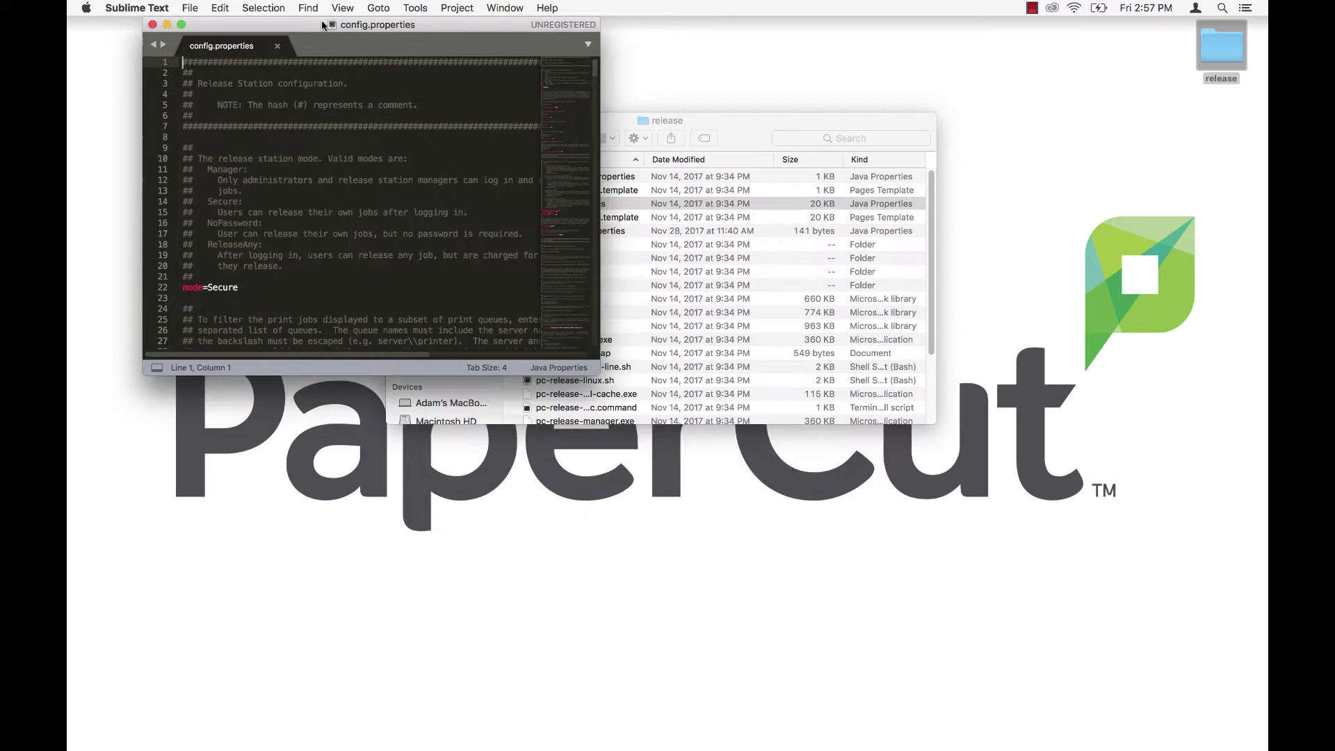
left_click_drag(599, 373, 1127, 737)
scroll(372, 400, "down", 20)
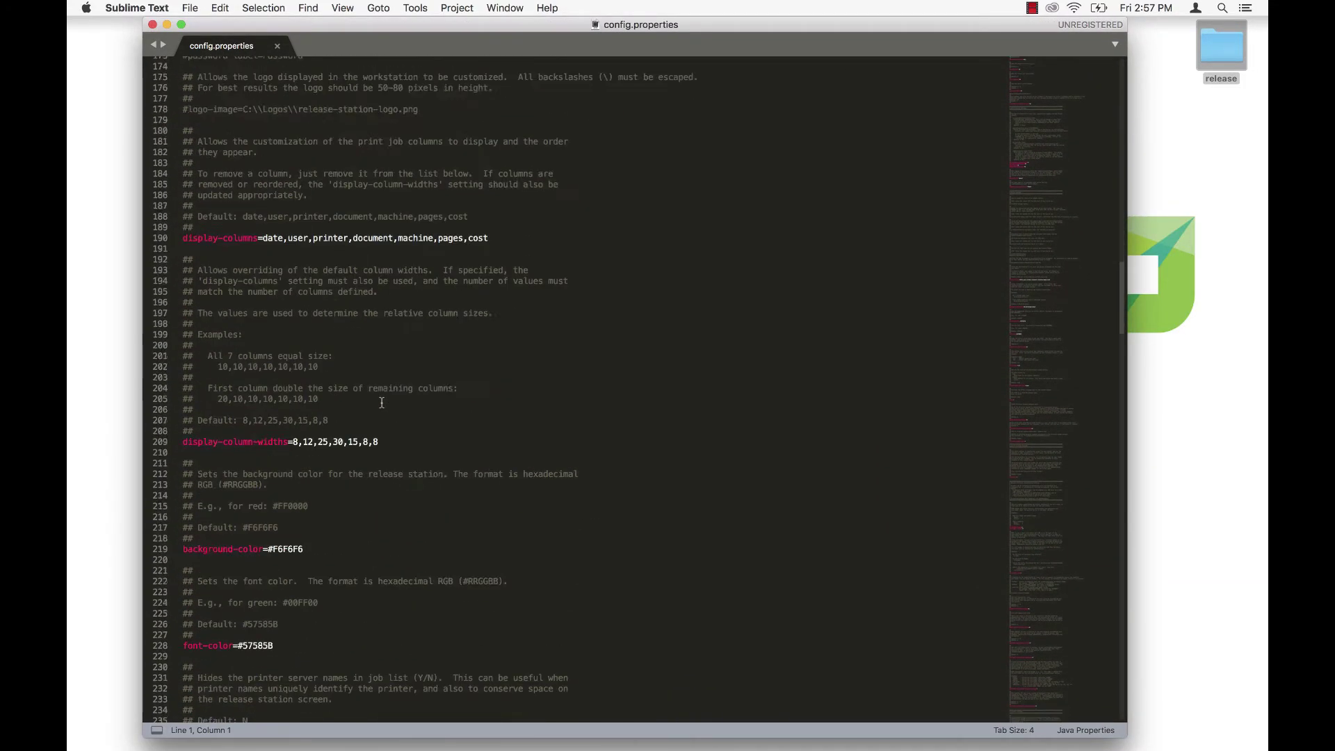
scroll(381, 403, "down", 20)
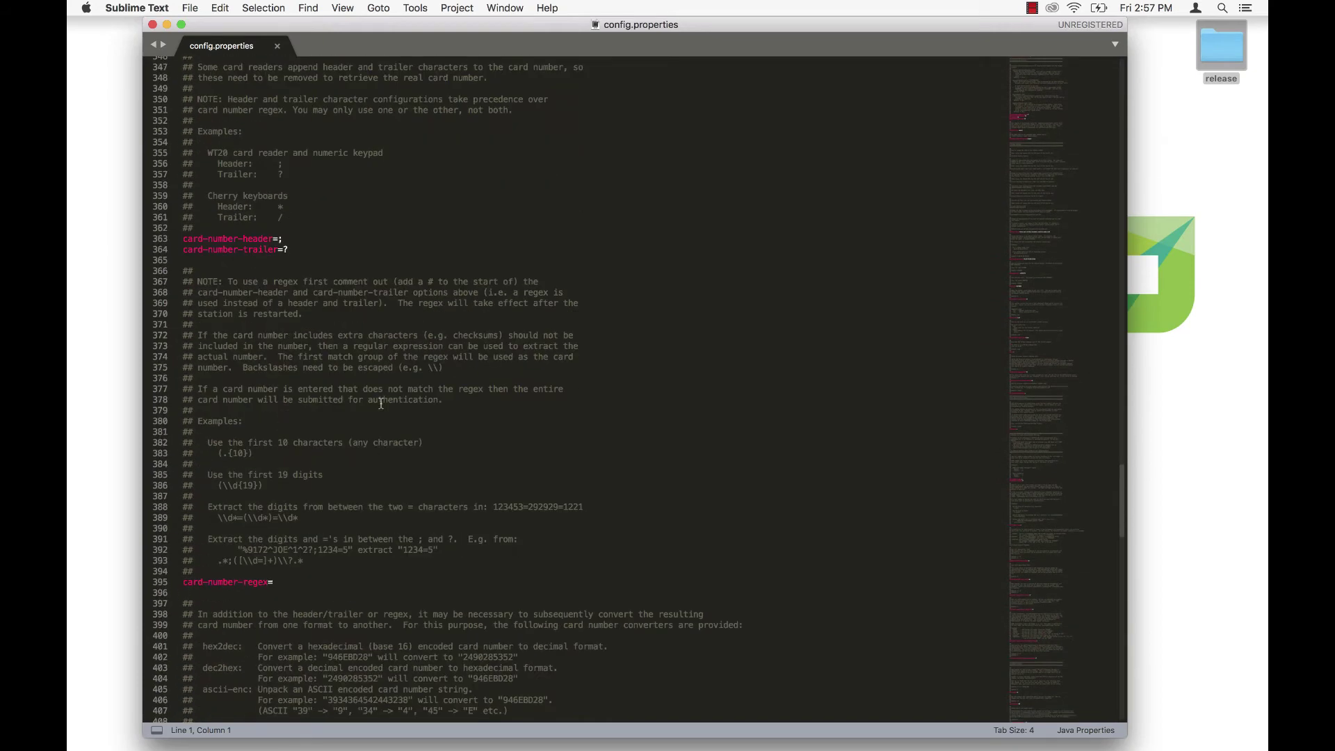
Step: Quit Sublime Text, open Parental Controls via Spotlight, and unlock it with the admin password
key("super+q")
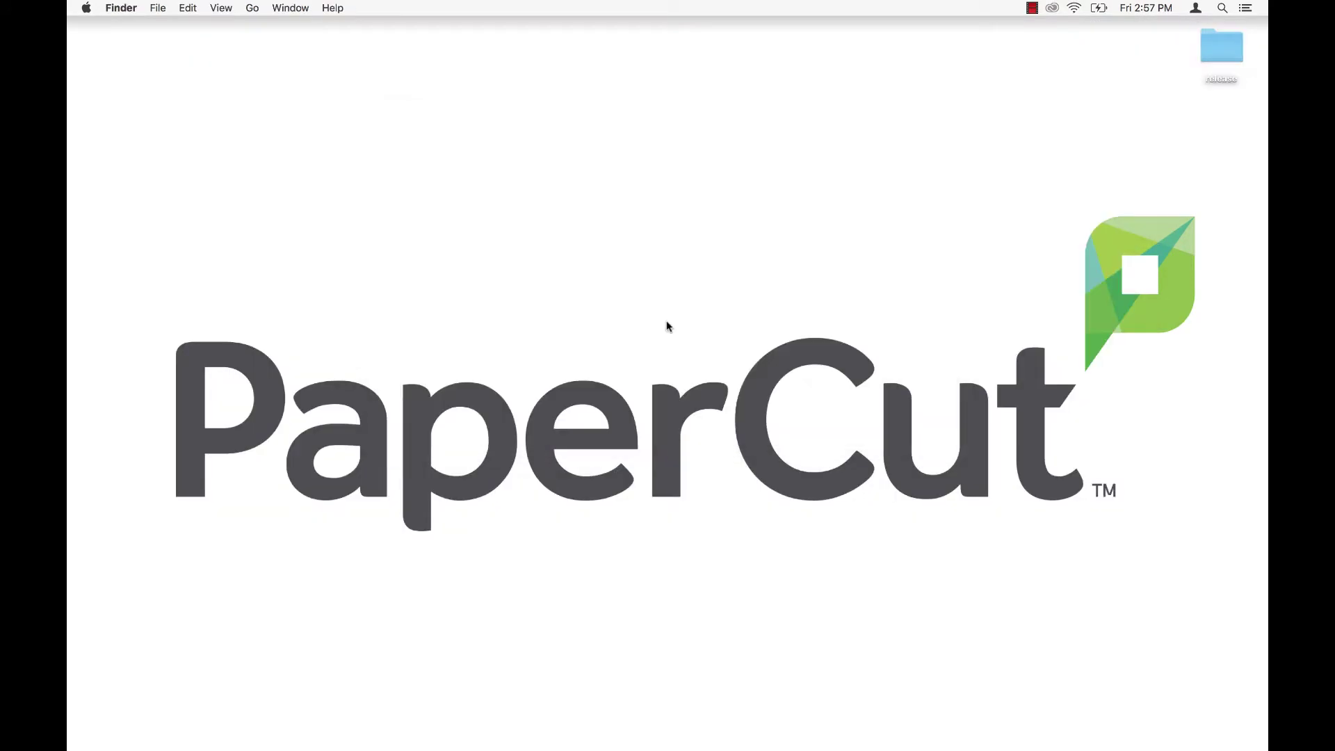
key("super+space")
type("sys")
key("Return")
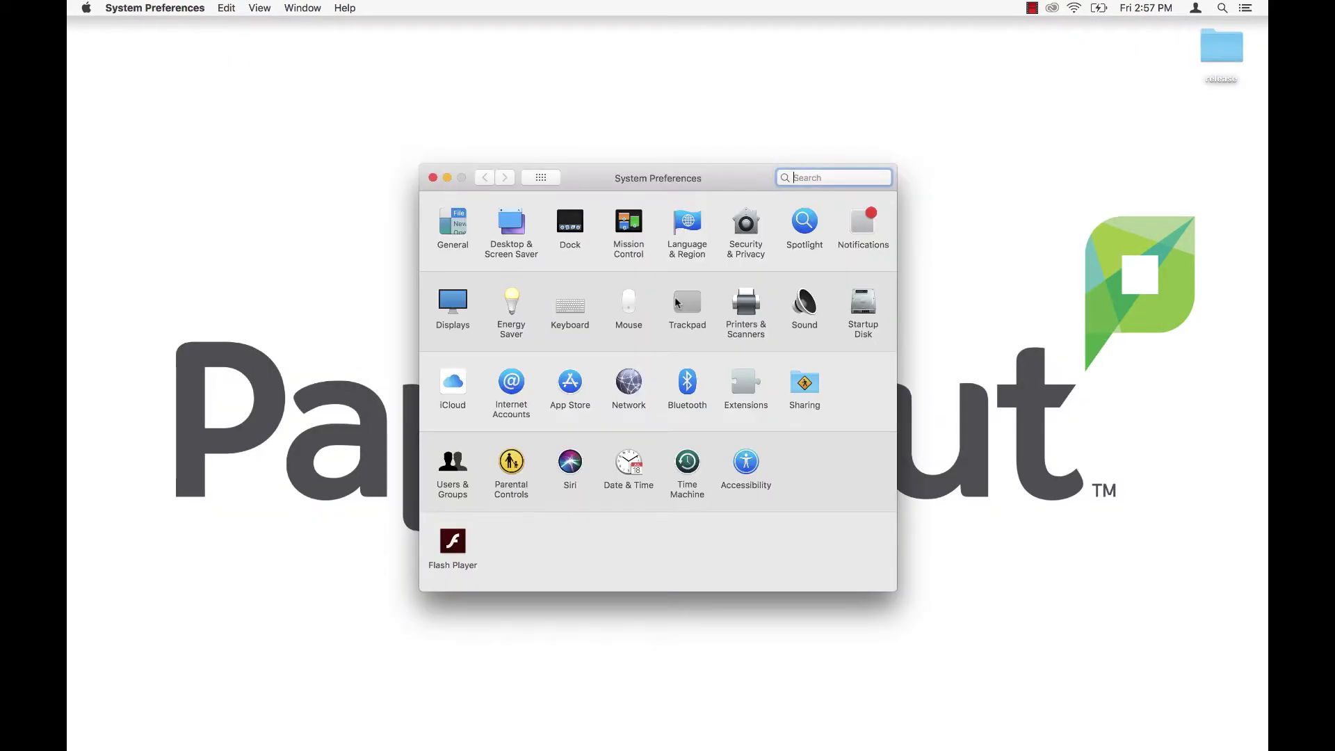
left_click(517, 456)
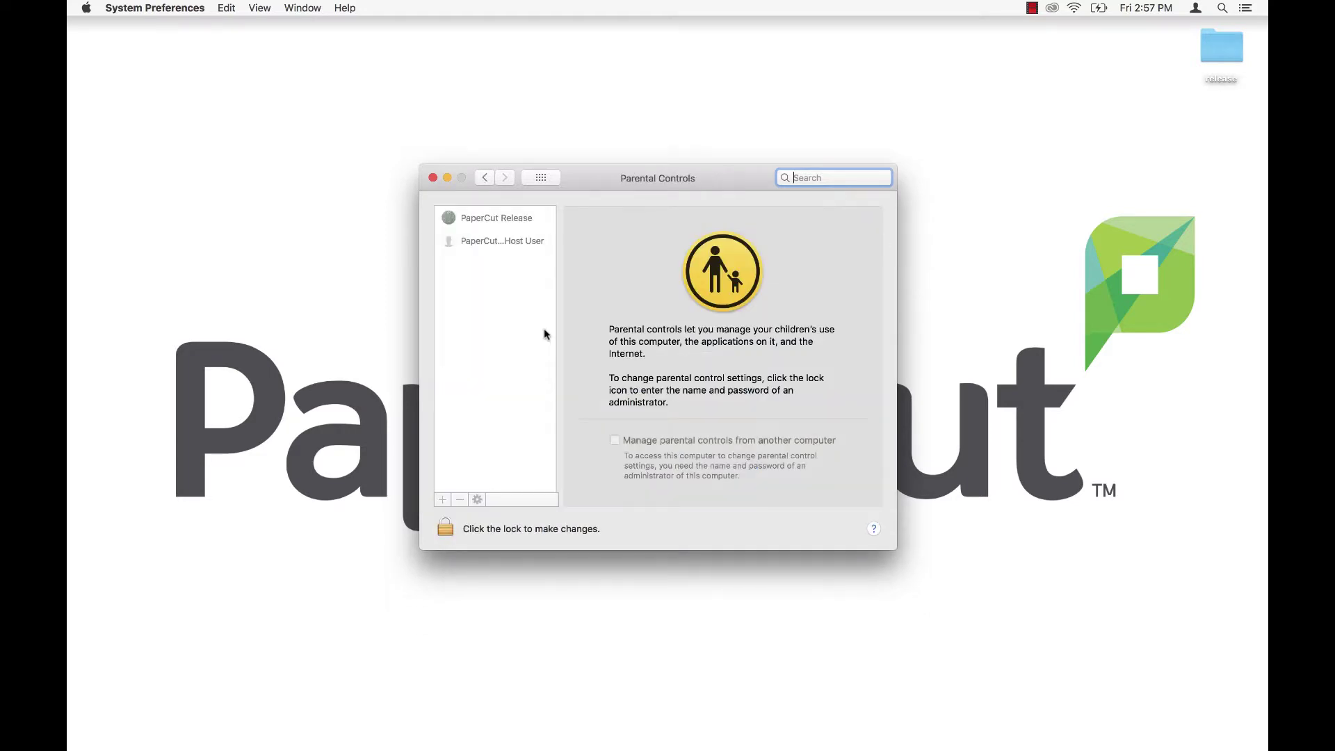
left_click(447, 527)
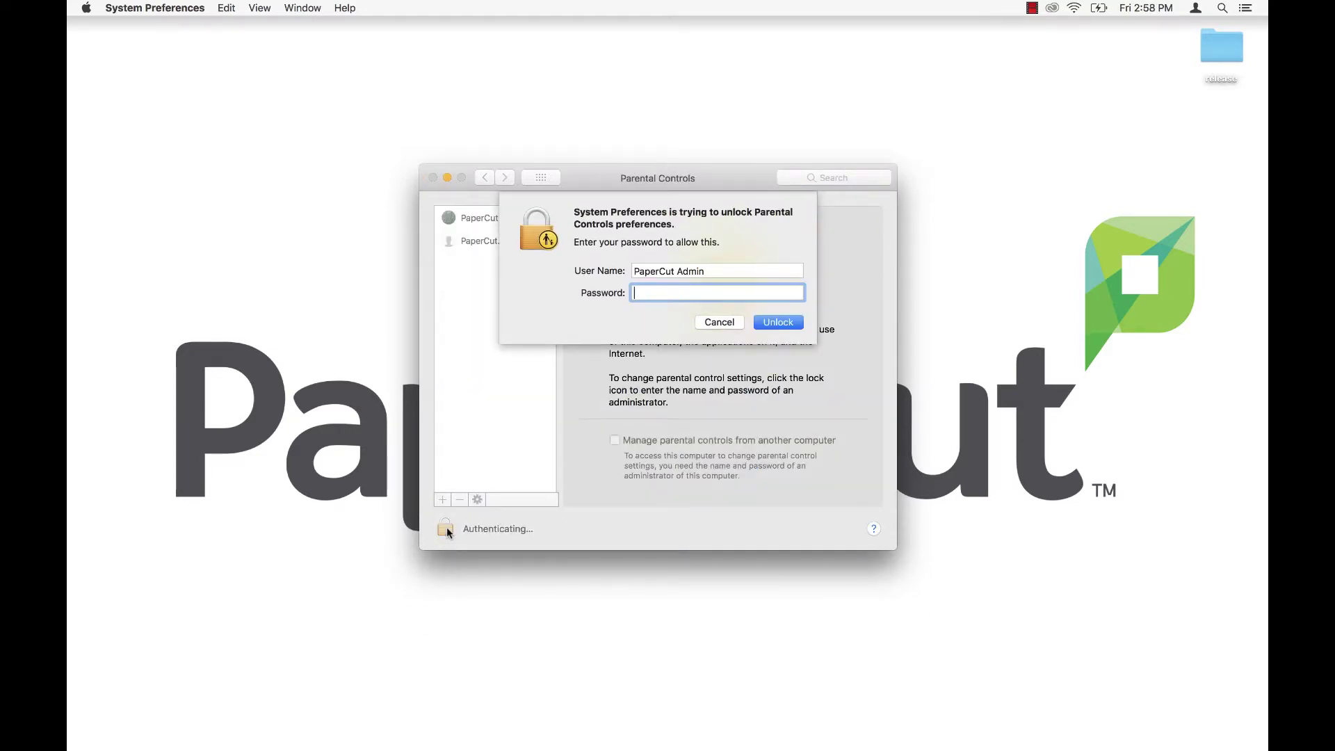
type("•••••••••")
key("Return")
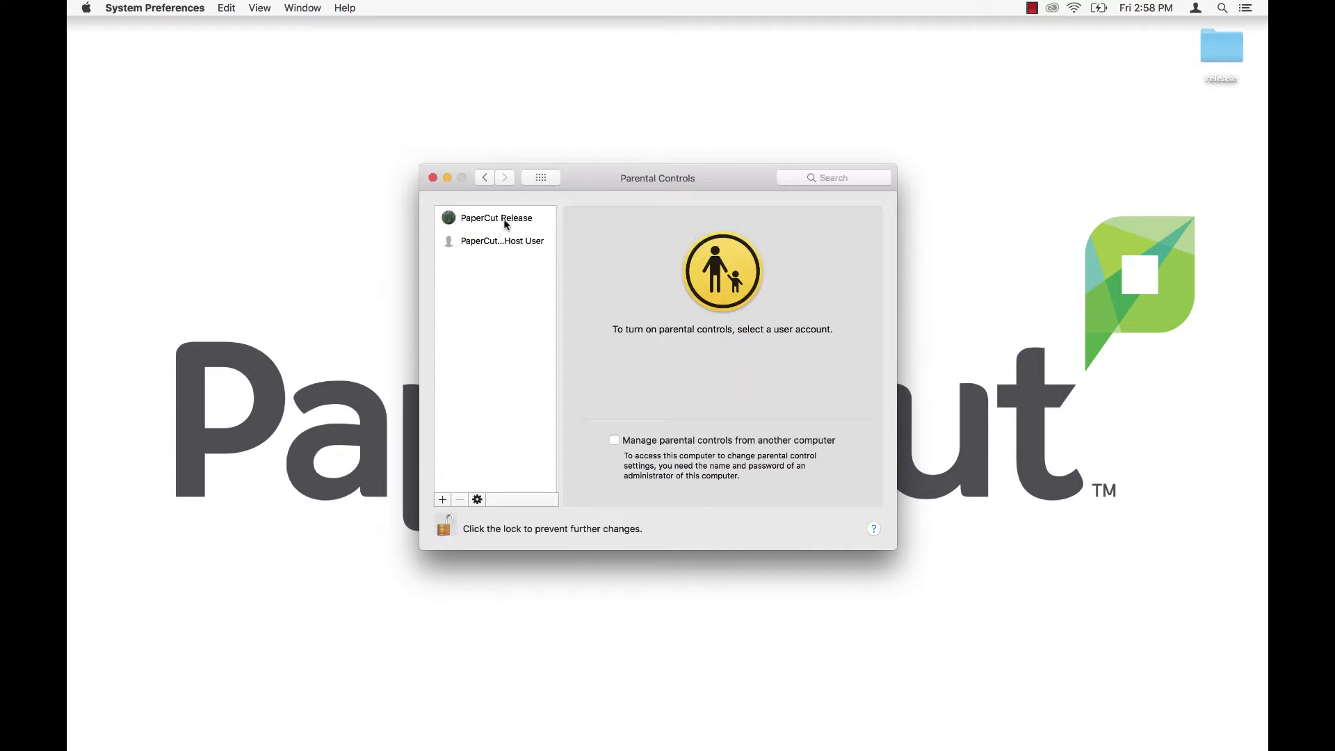
Step: Enable parental controls for the PaperCut Release account and close System Preferences
left_click(500, 220)
left_click(739, 396)
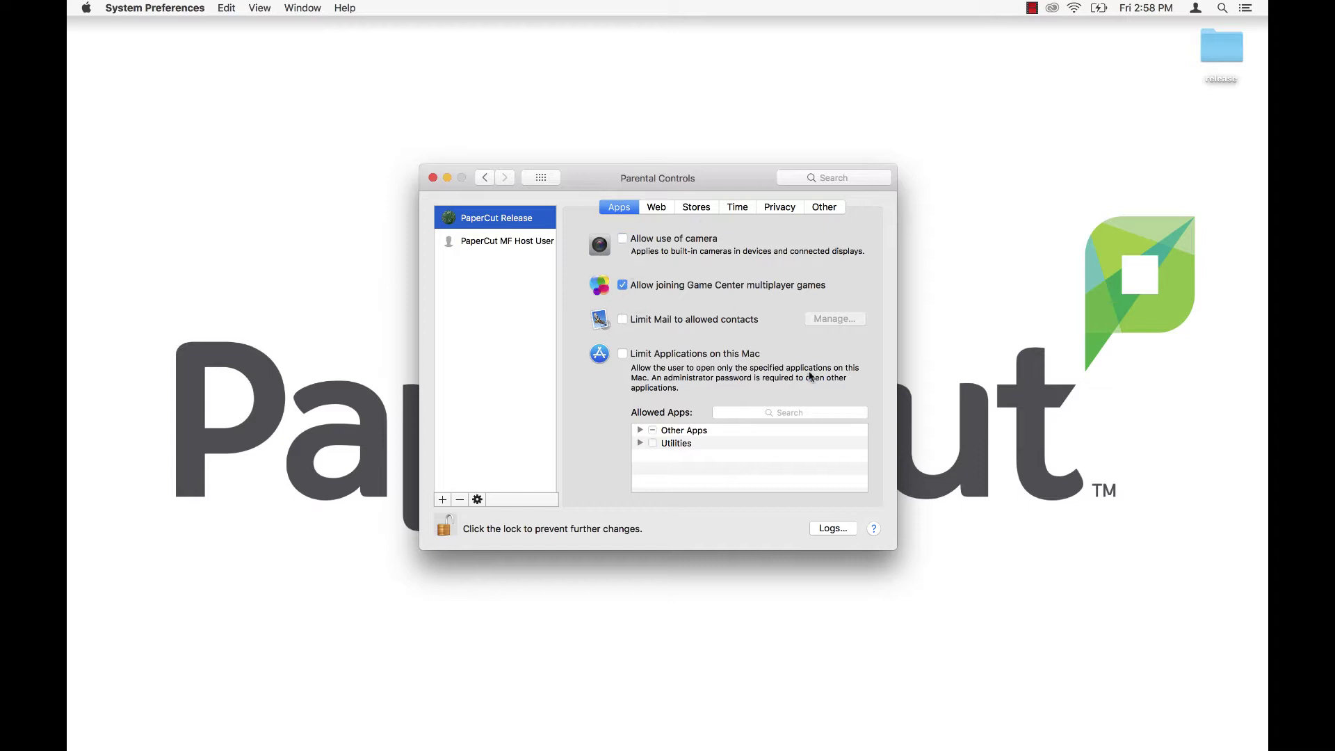
left_click(433, 178)
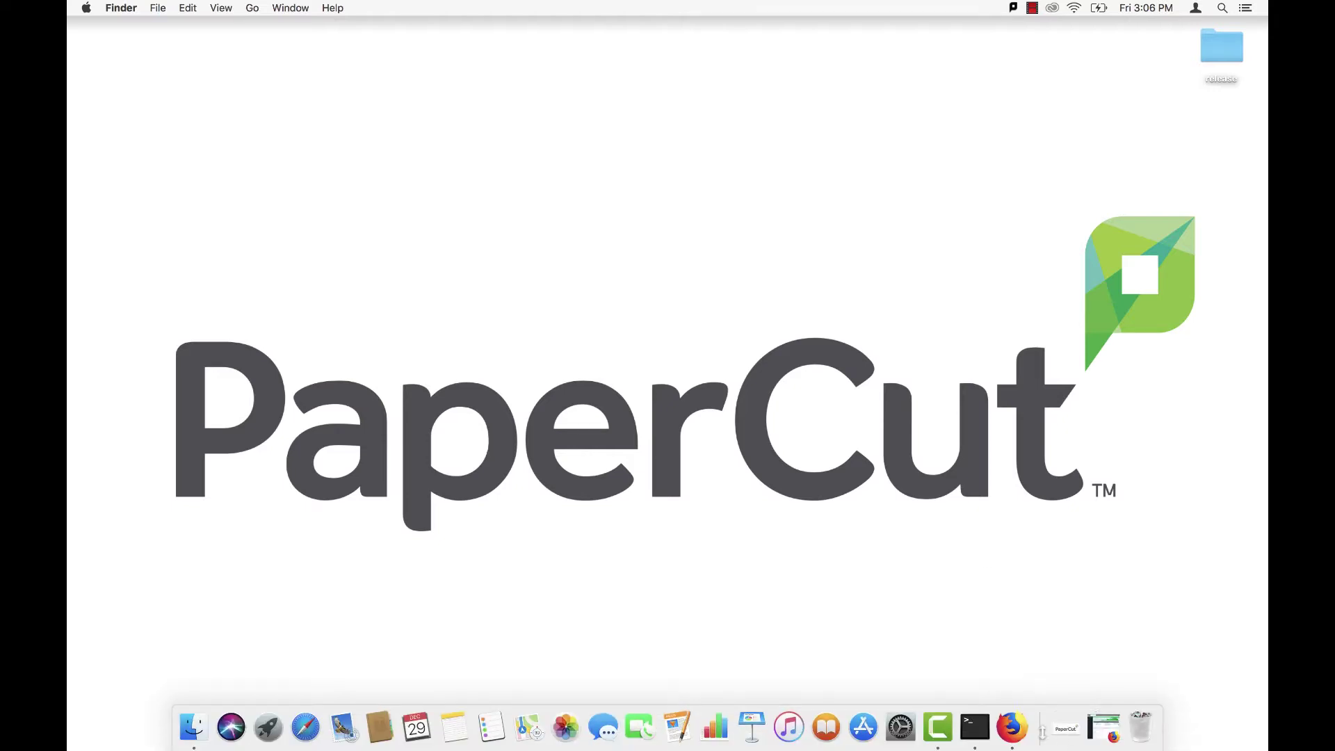
Step: Restore the PaperCut MF admin console and open the Sharp_Tape printer's details
left_click(1101, 730)
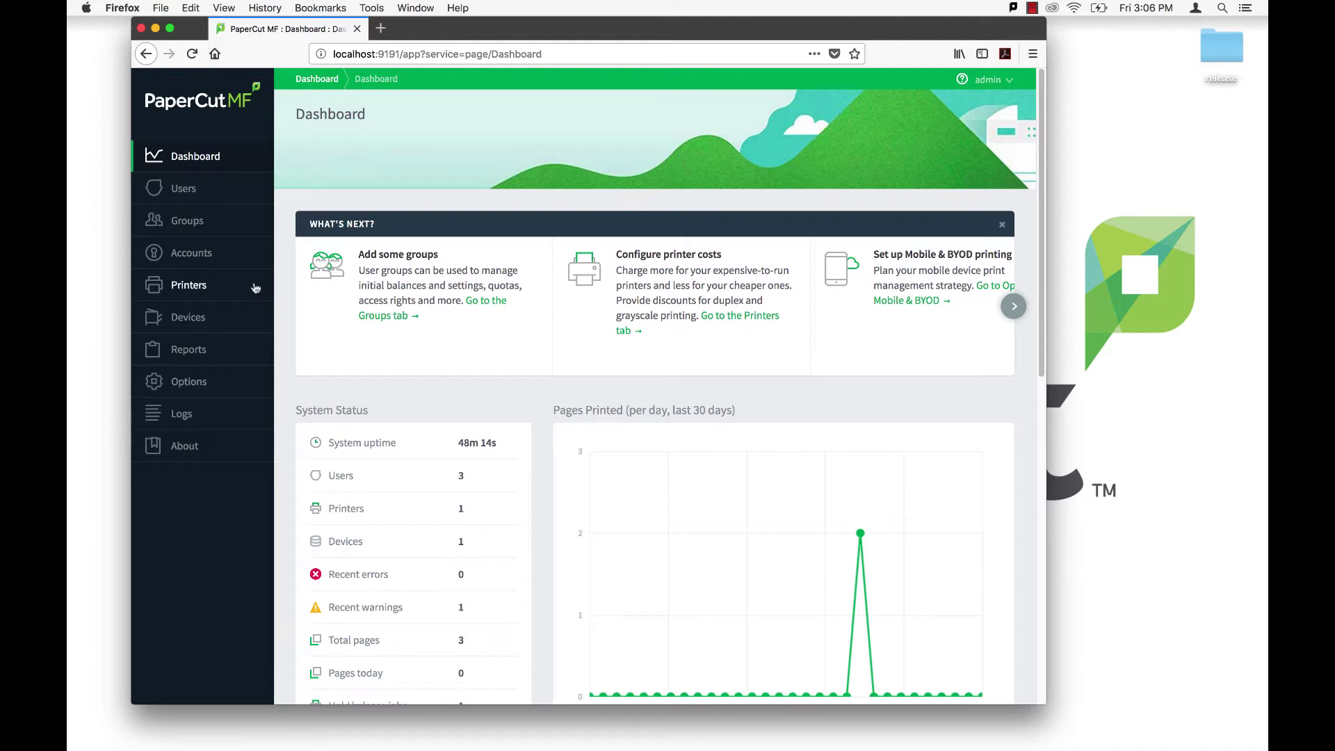
left_click(211, 285)
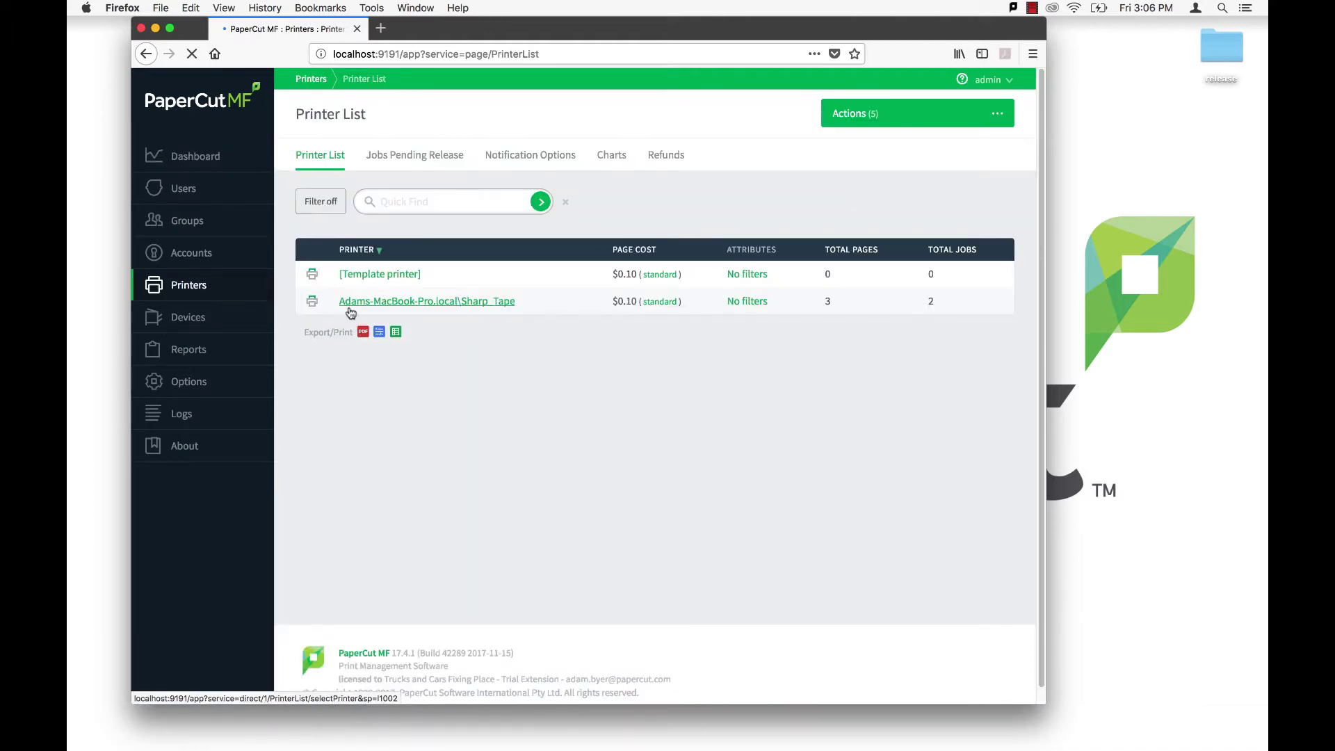
left_click(378, 308)
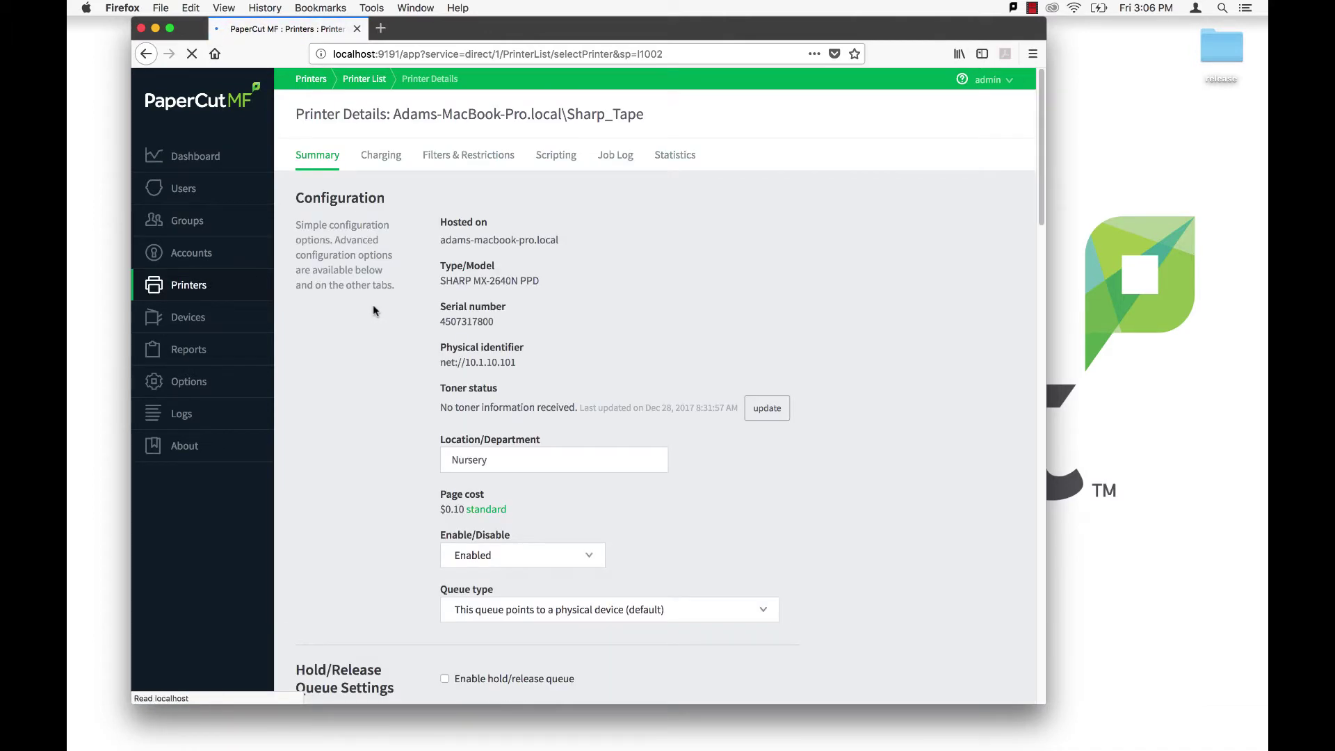
Step: Enable the hold/release queue with release mode Only managers can release, and save
scroll(409, 353, "down", 10)
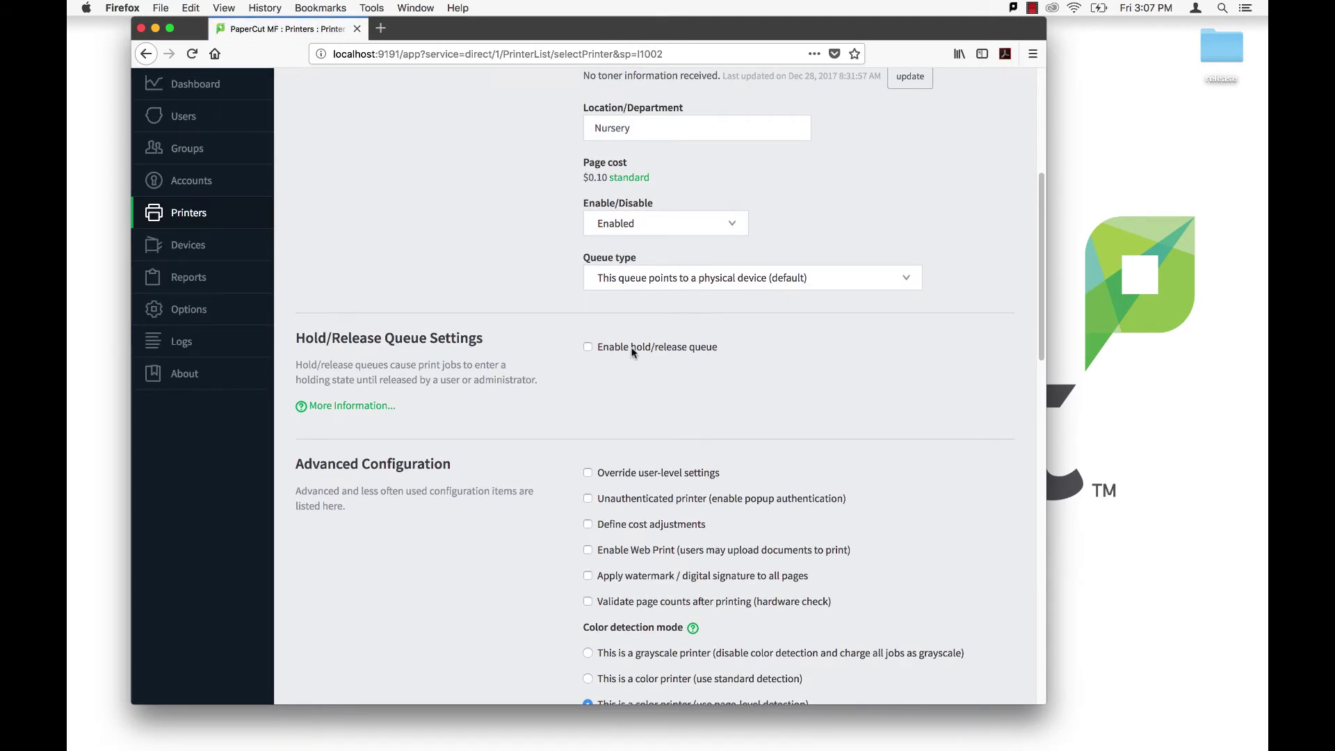
left_click(632, 352)
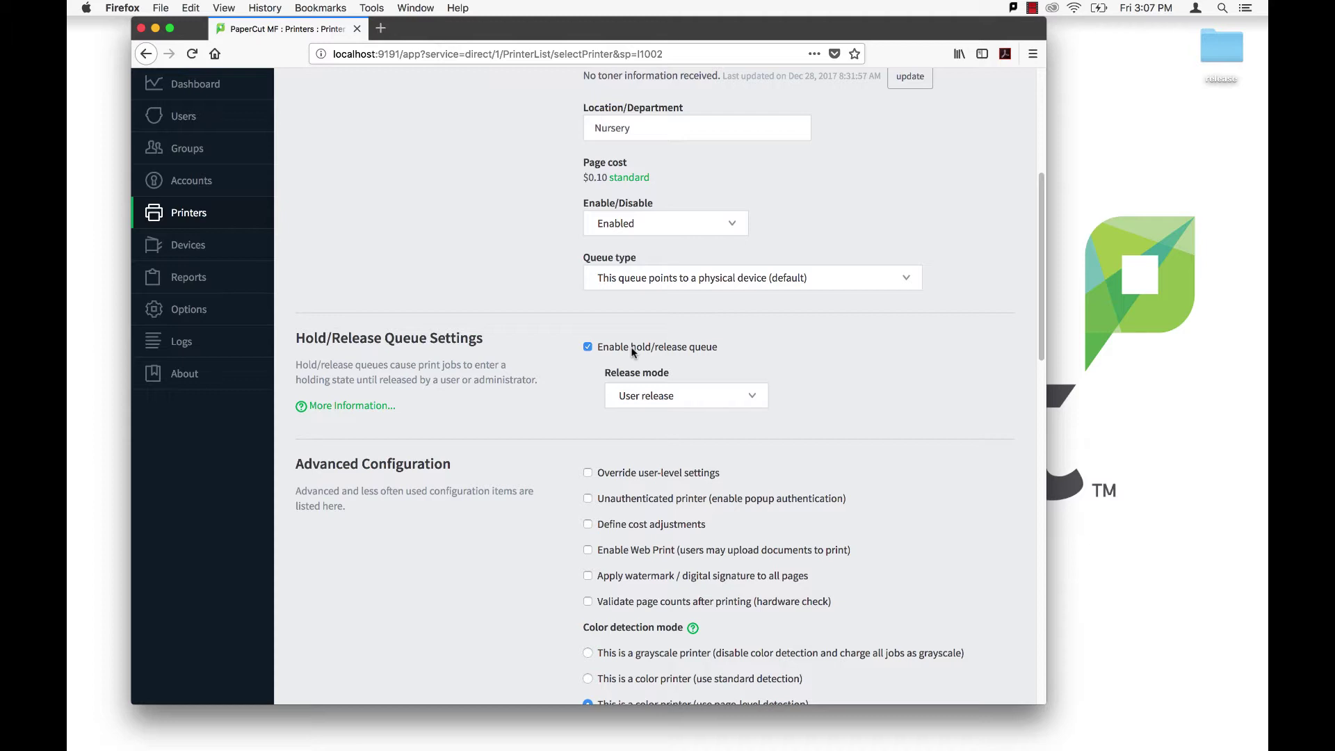
left_click(686, 402)
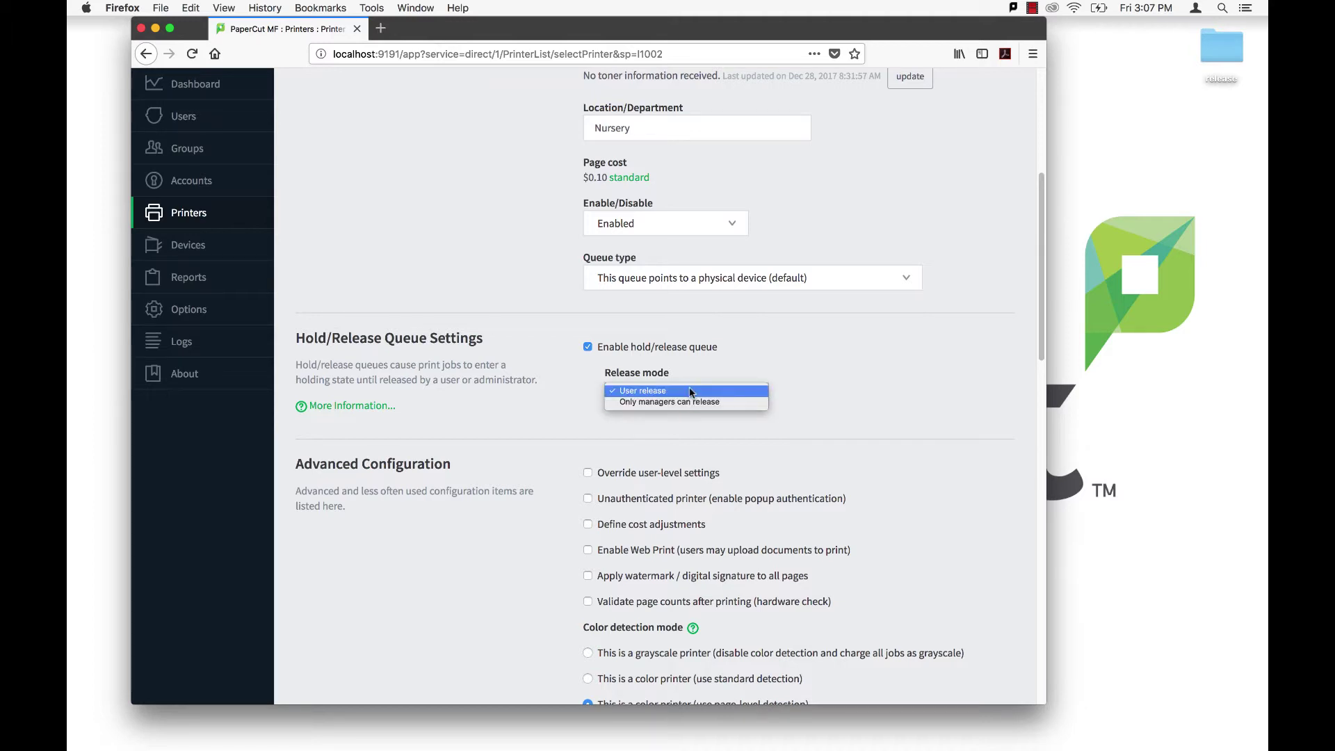
left_click(690, 392)
left_click(746, 395)
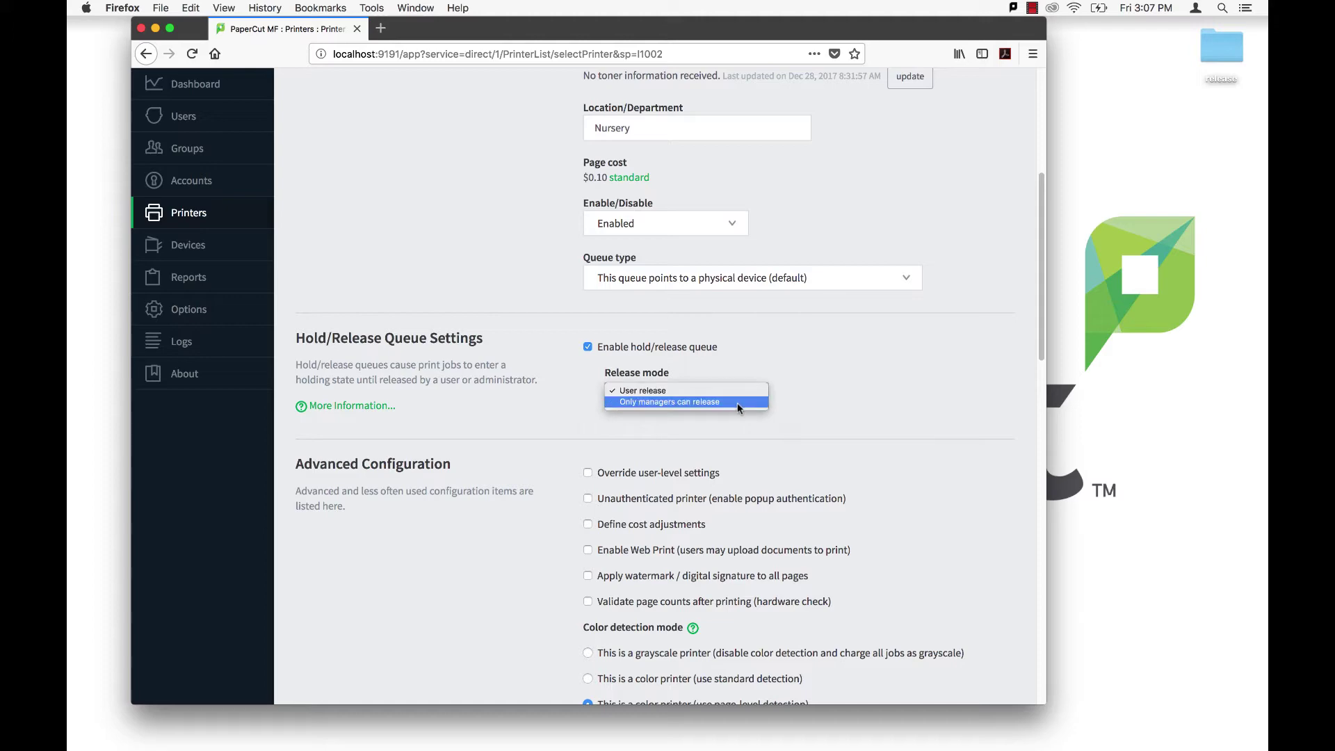
left_click(737, 402)
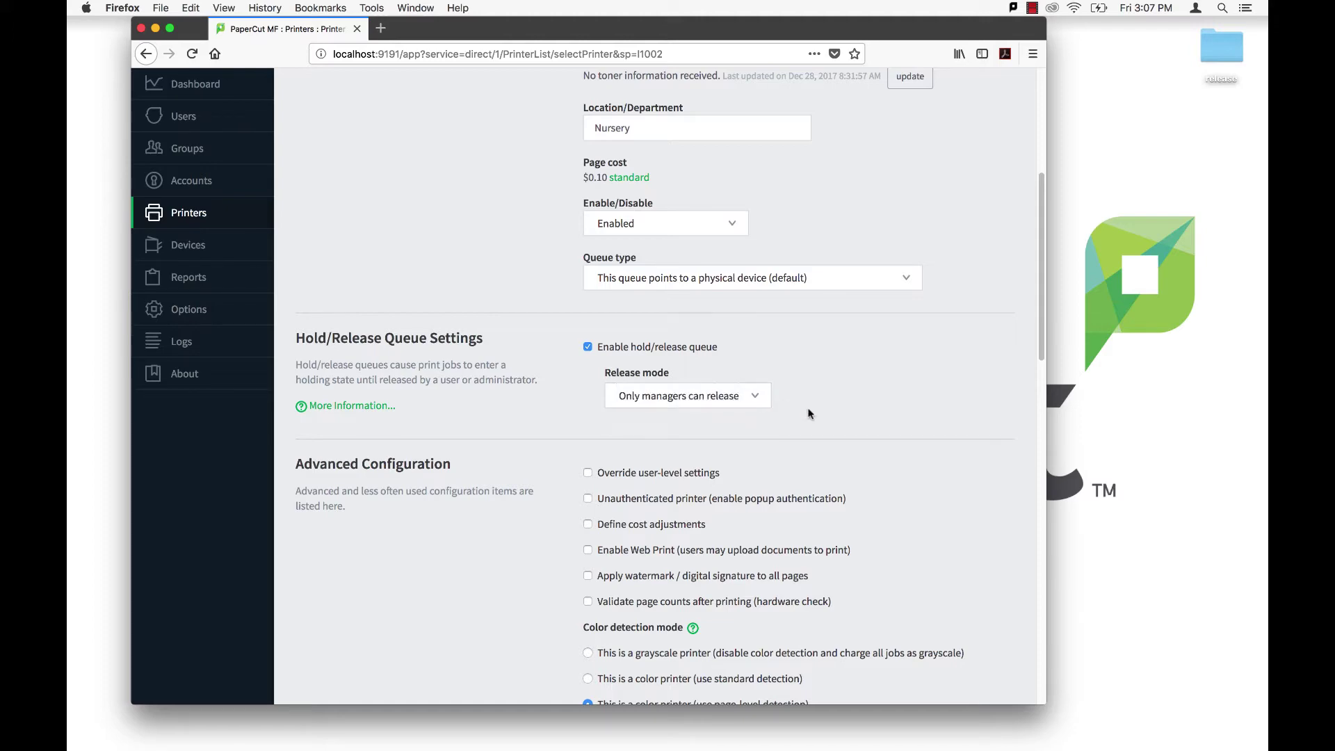
scroll(940, 456, "down", 10)
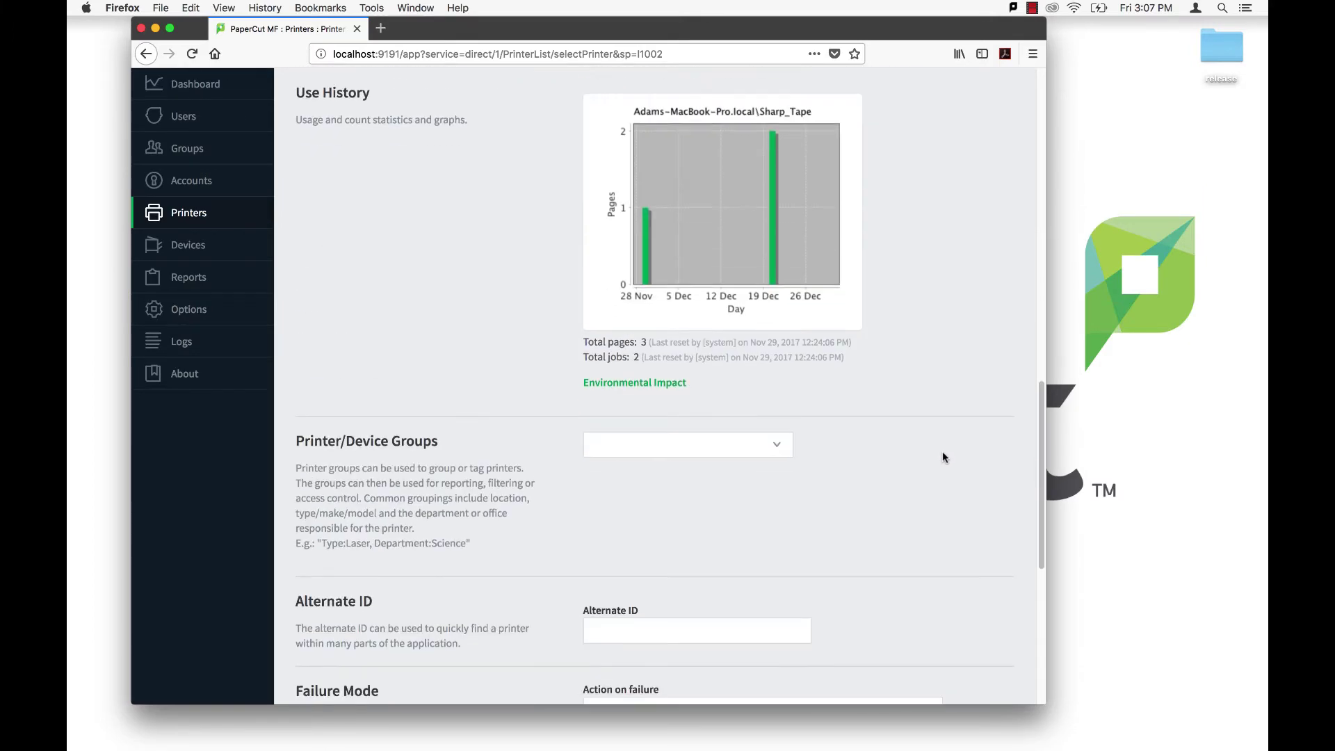
scroll(943, 457, "down", 5)
left_click(939, 616)
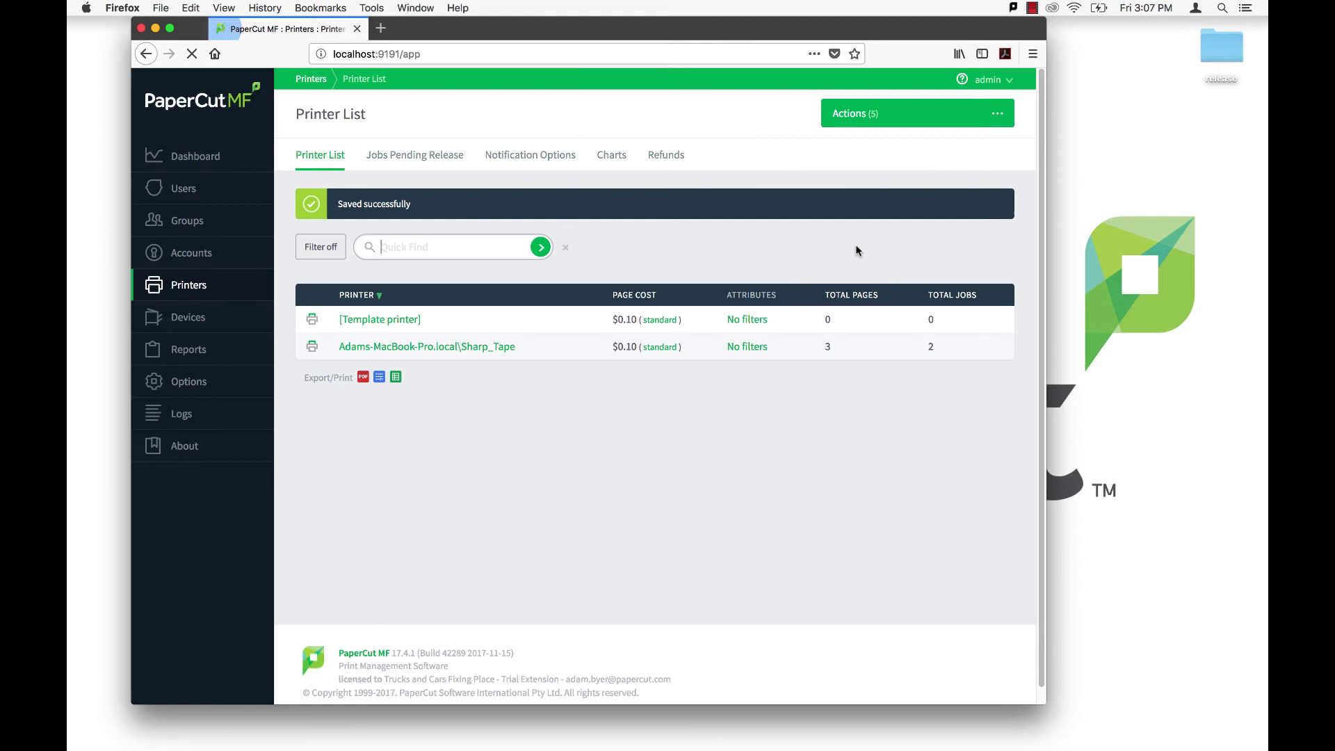
Step: Print the Printer List page to Sharp_Tape and acknowledge the job-held notice
key("super+p")
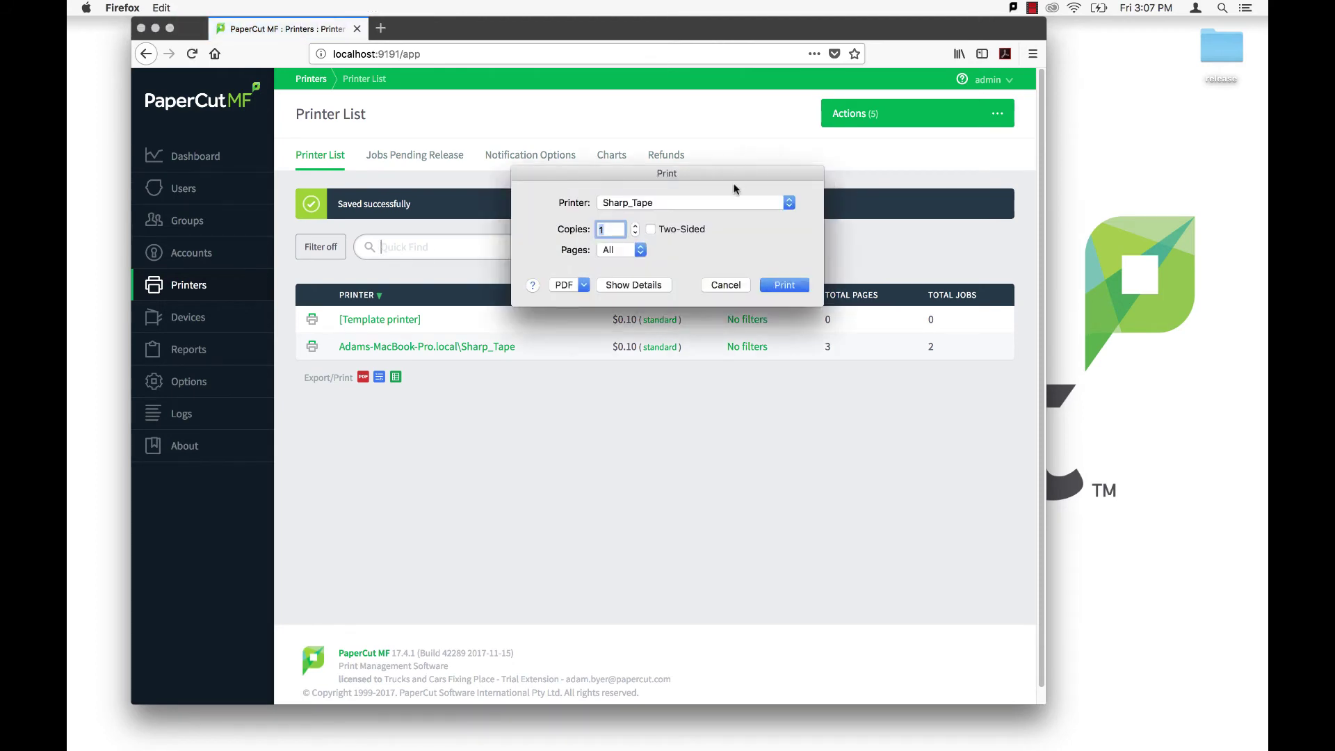
left_click(785, 285)
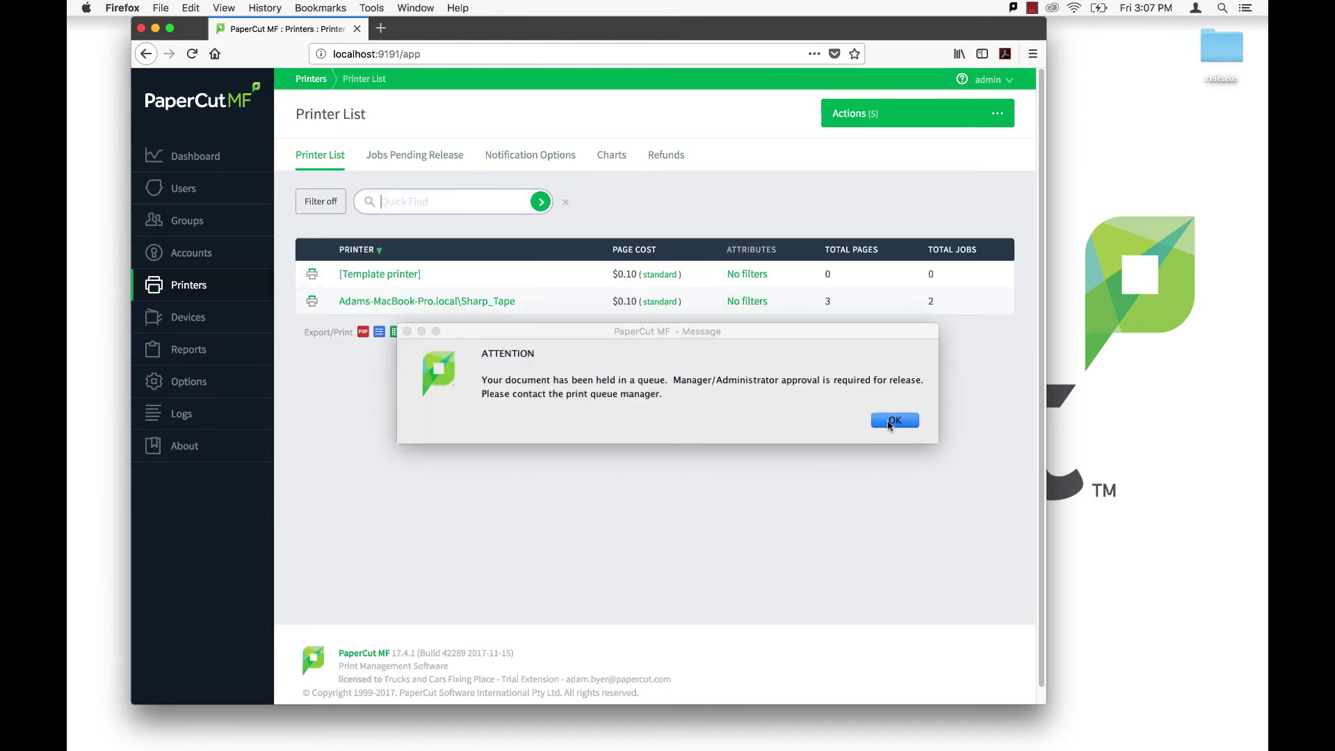
left_click(894, 420)
Step: Launch the Print Release Station script from the desktop release folder
left_click(1211, 50)
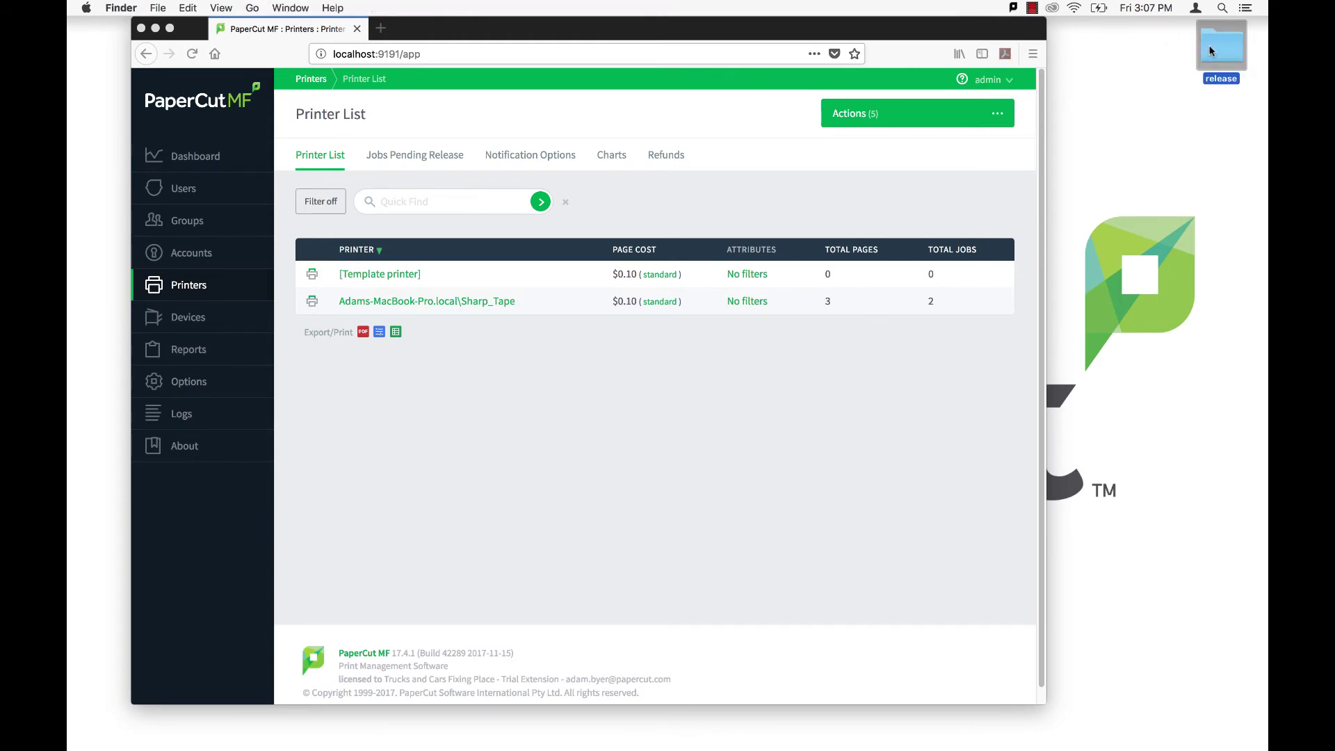
double_click(1211, 50)
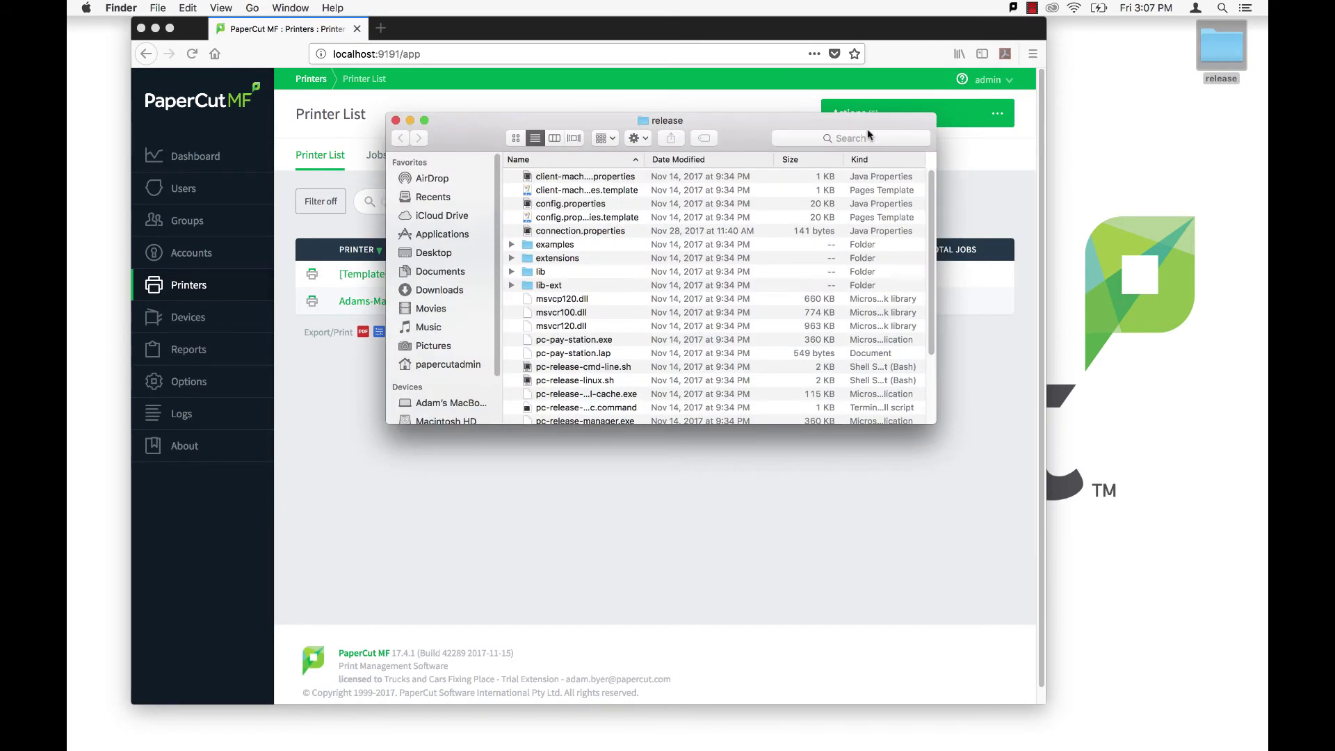
double_click(604, 409)
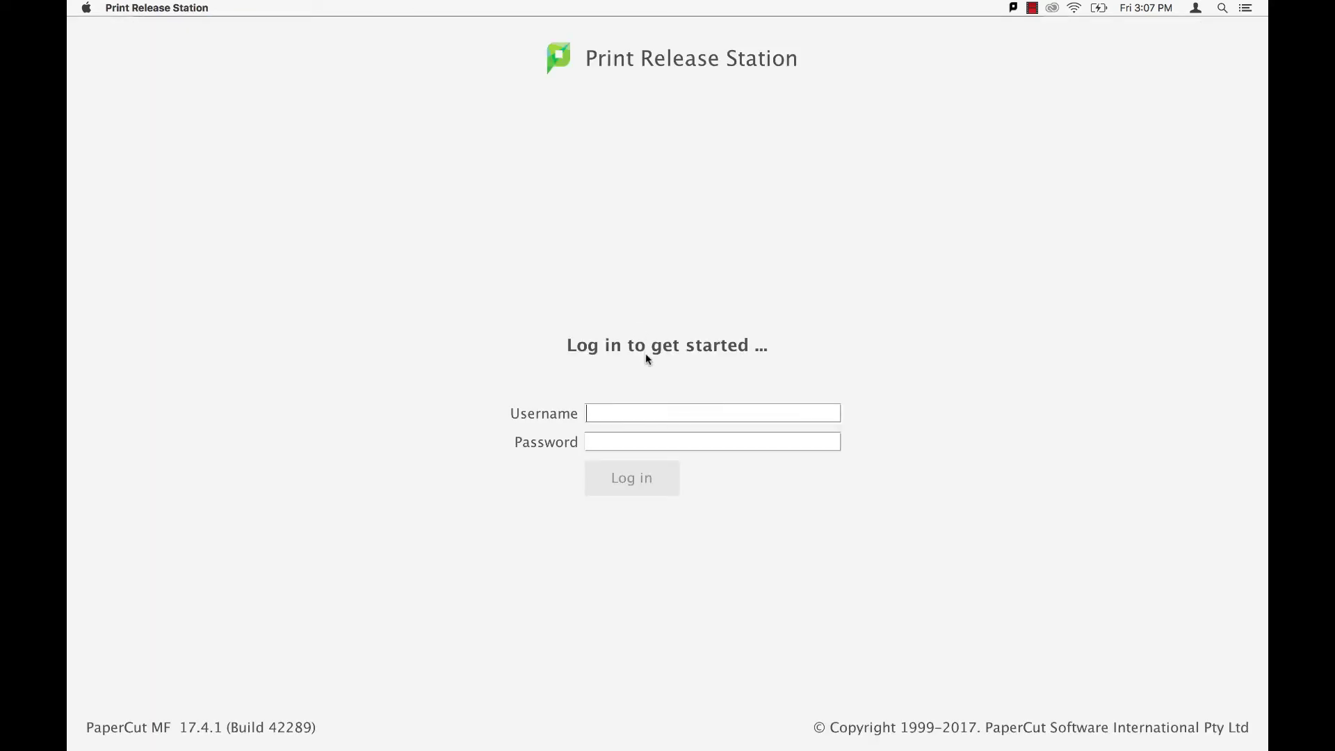
Step: Log in to the Print Release Station with the admin username and password
type("papercutadmin")
key("Tab")
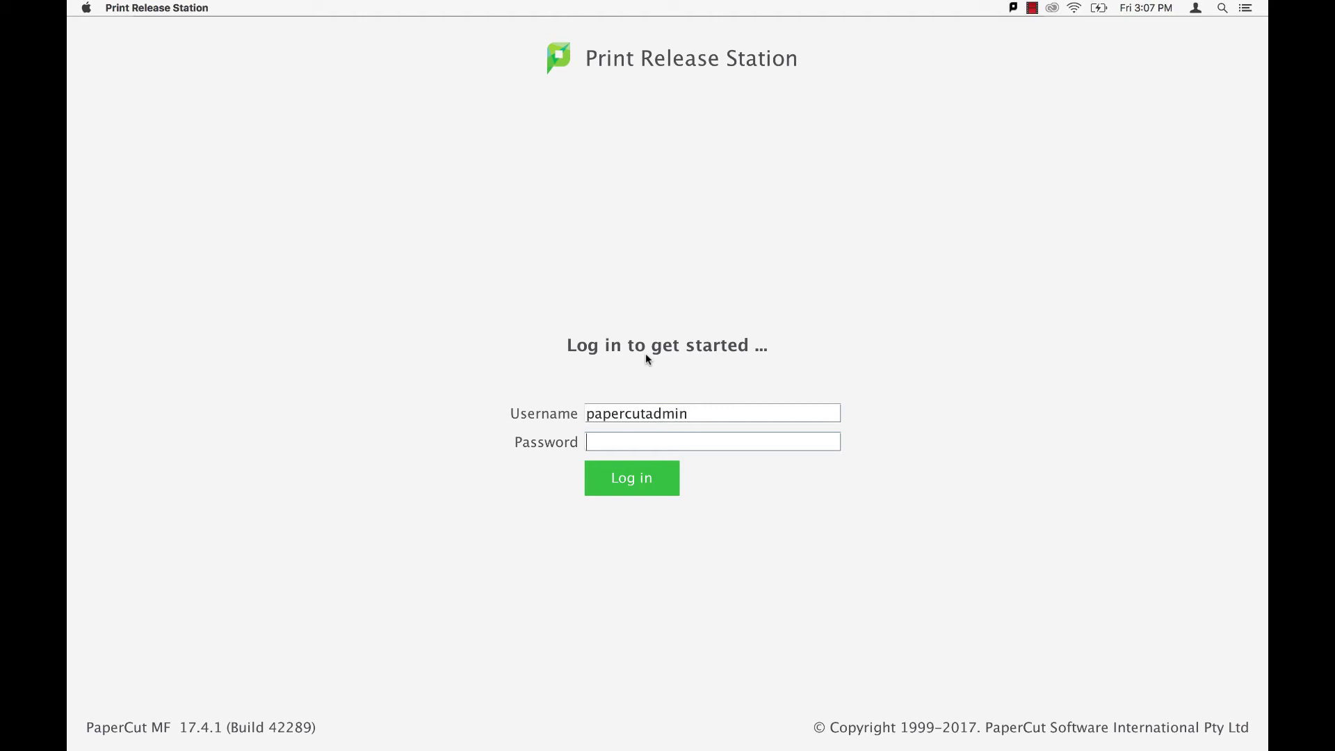
type("•••••••••")
key("Return")
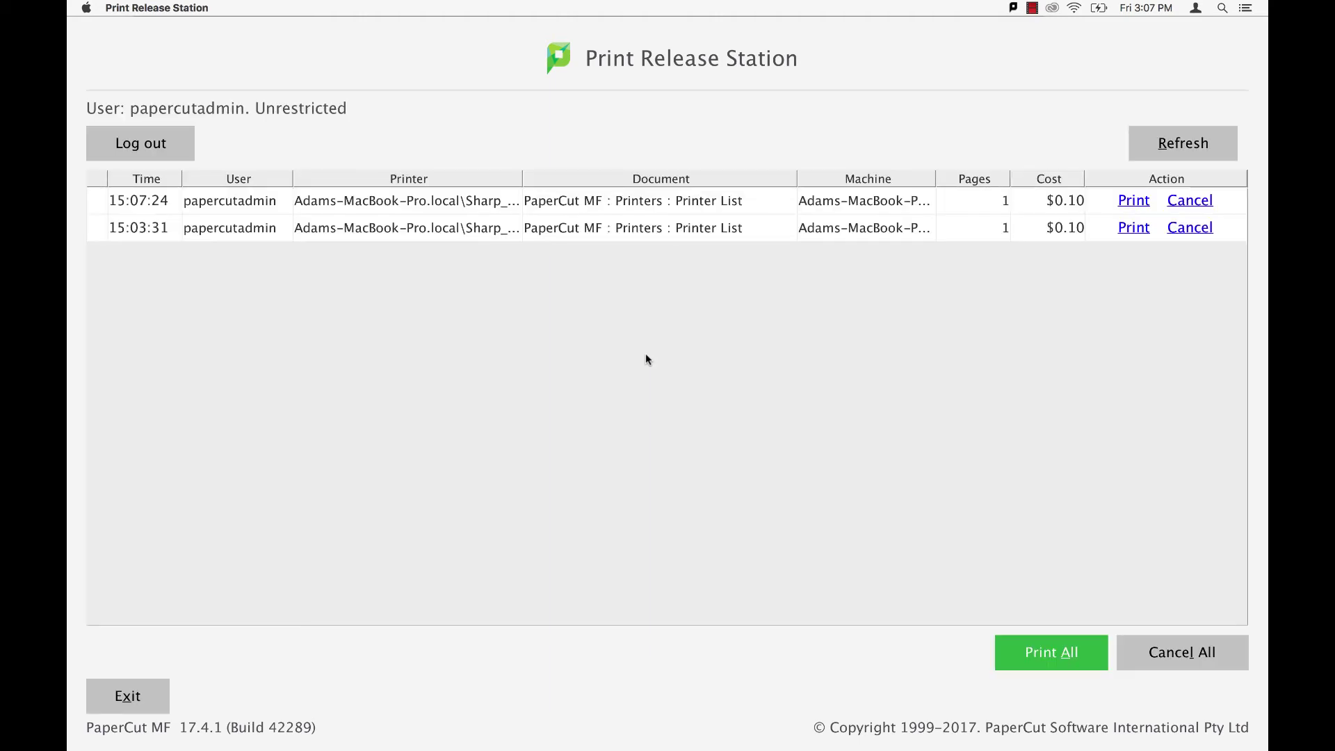
Step: Release the 15:07:24 held job to print and cancel the 15:03:31 job
left_click(566, 207)
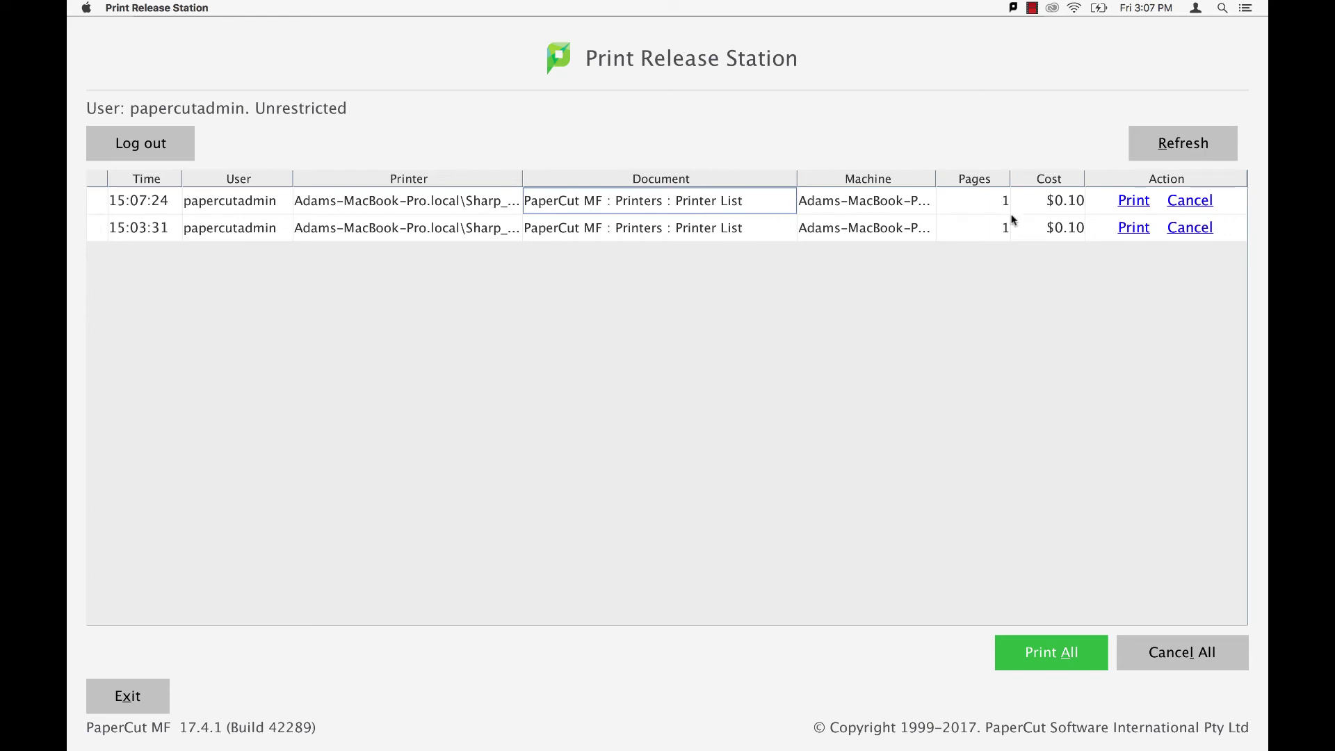
left_click(1131, 201)
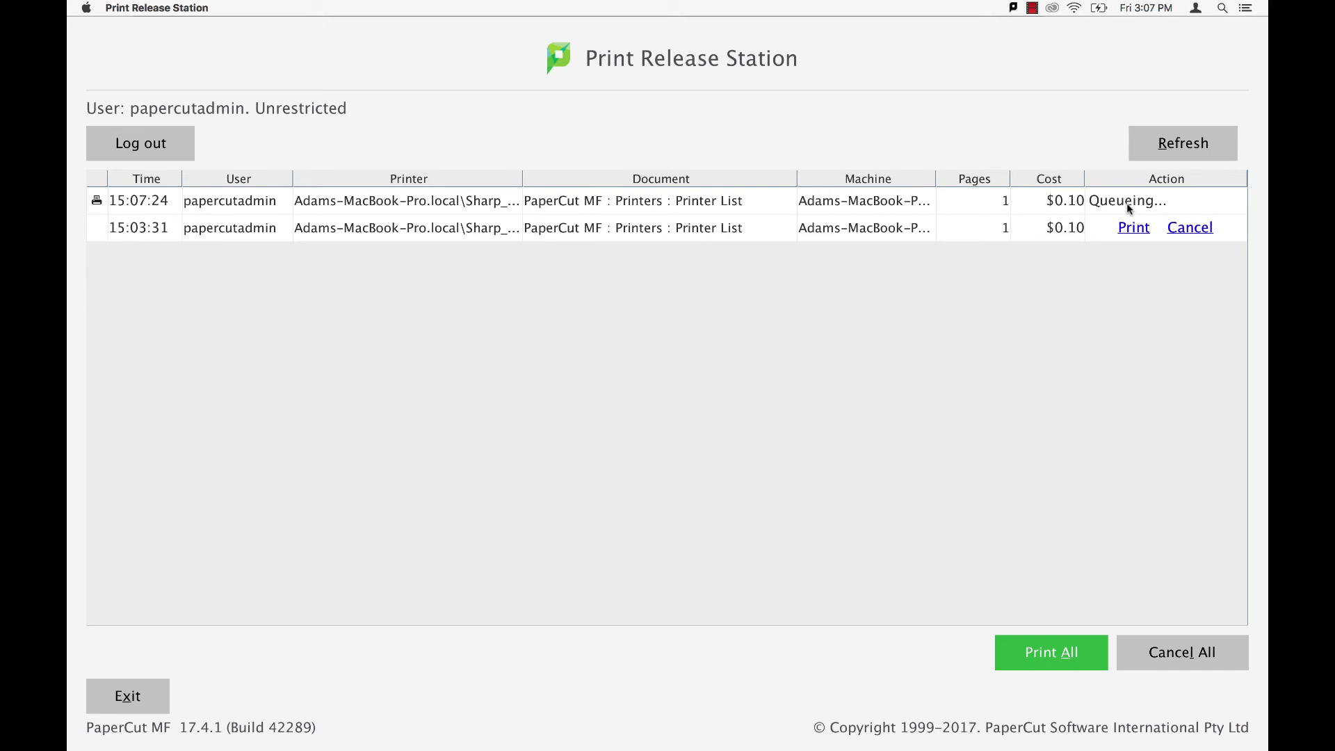
left_click(1181, 228)
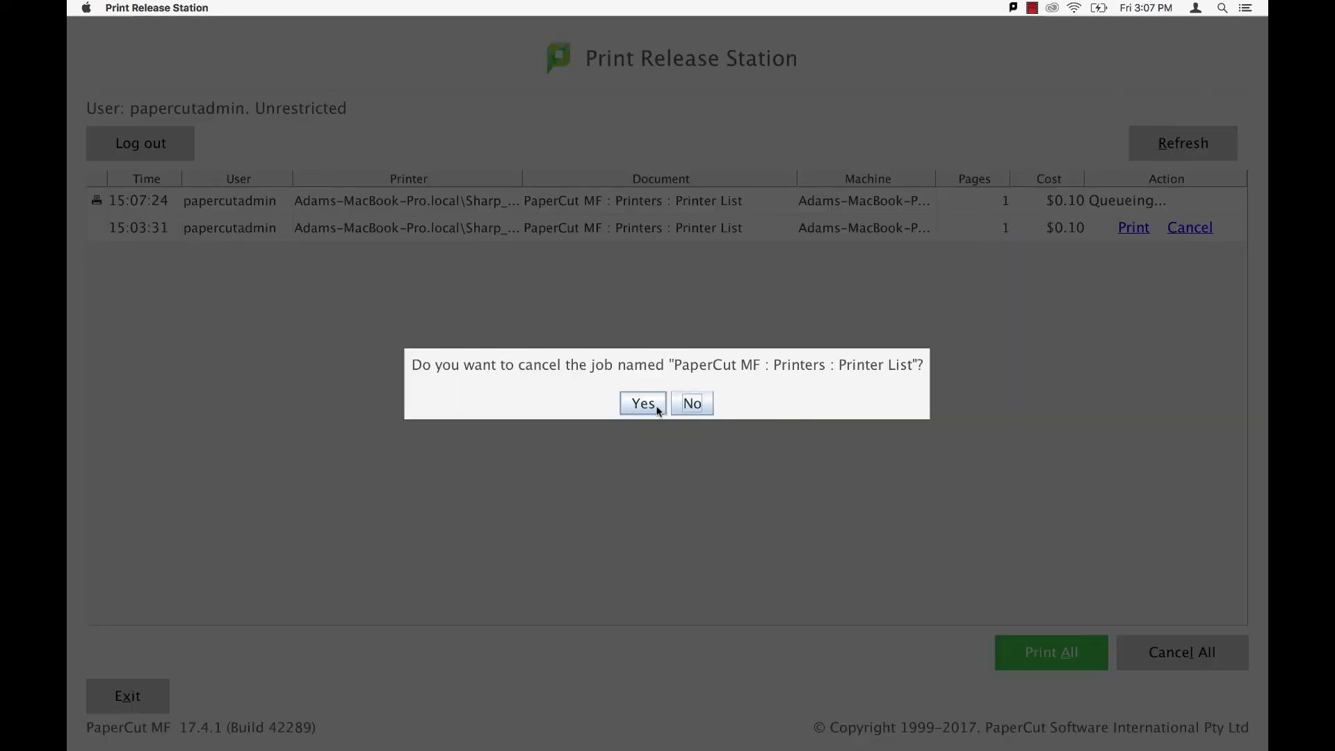
left_click(643, 404)
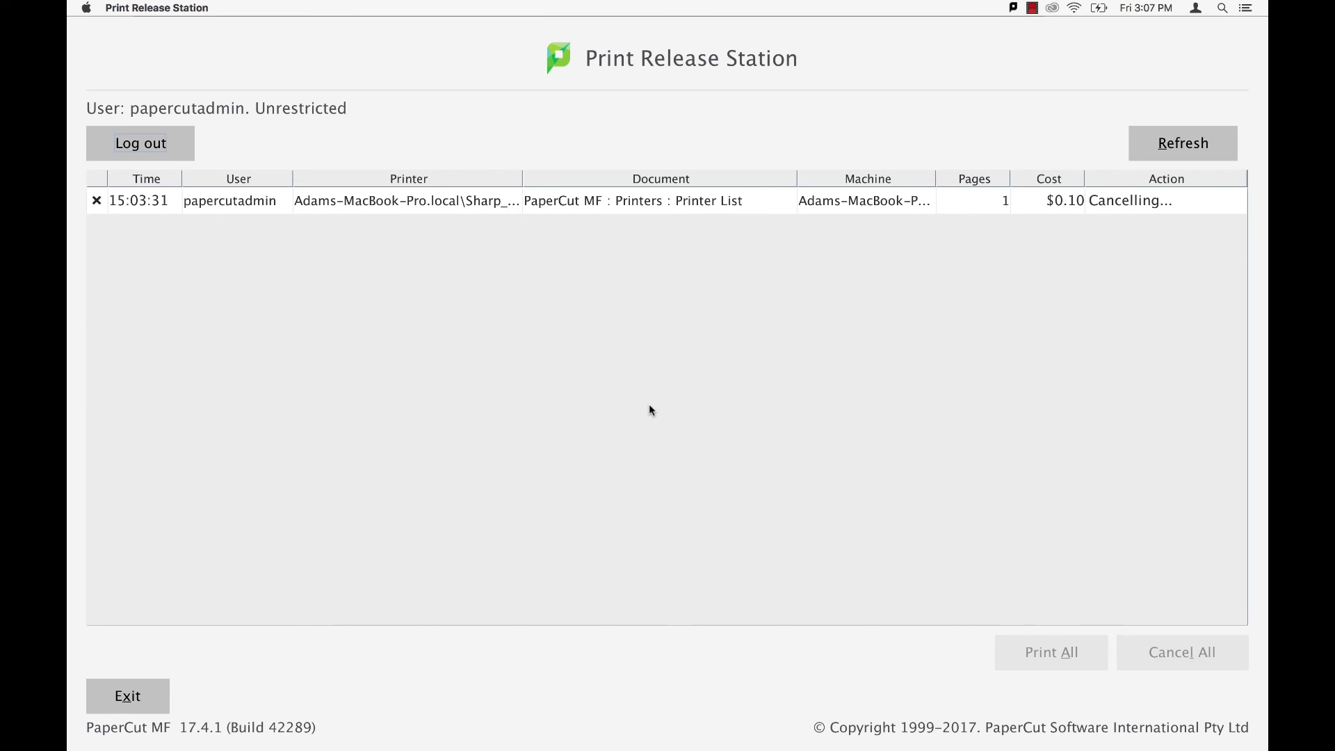